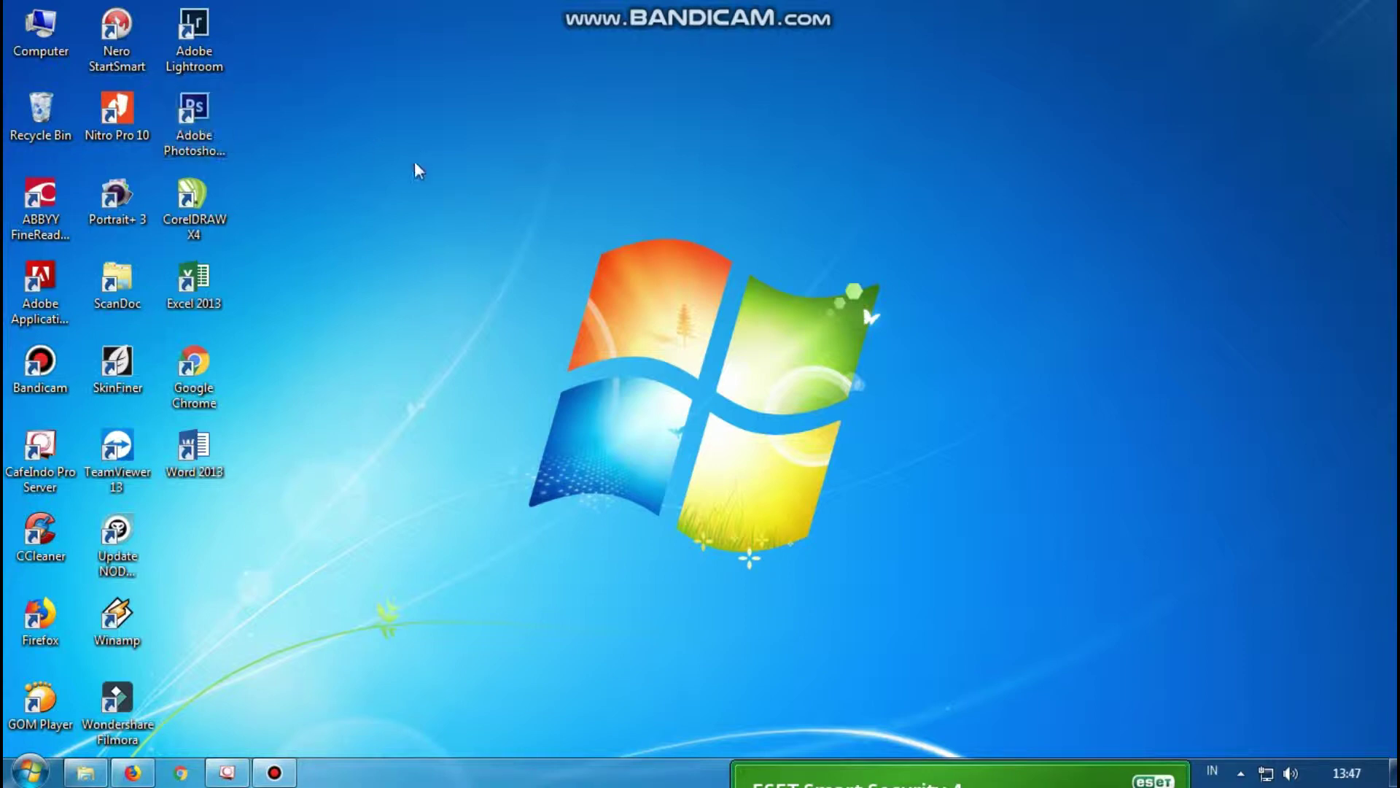
Launch Adobe Photoshop CS6 from its desktop shortcut
{"action": "double_click", "coordinate": [209, 107]}
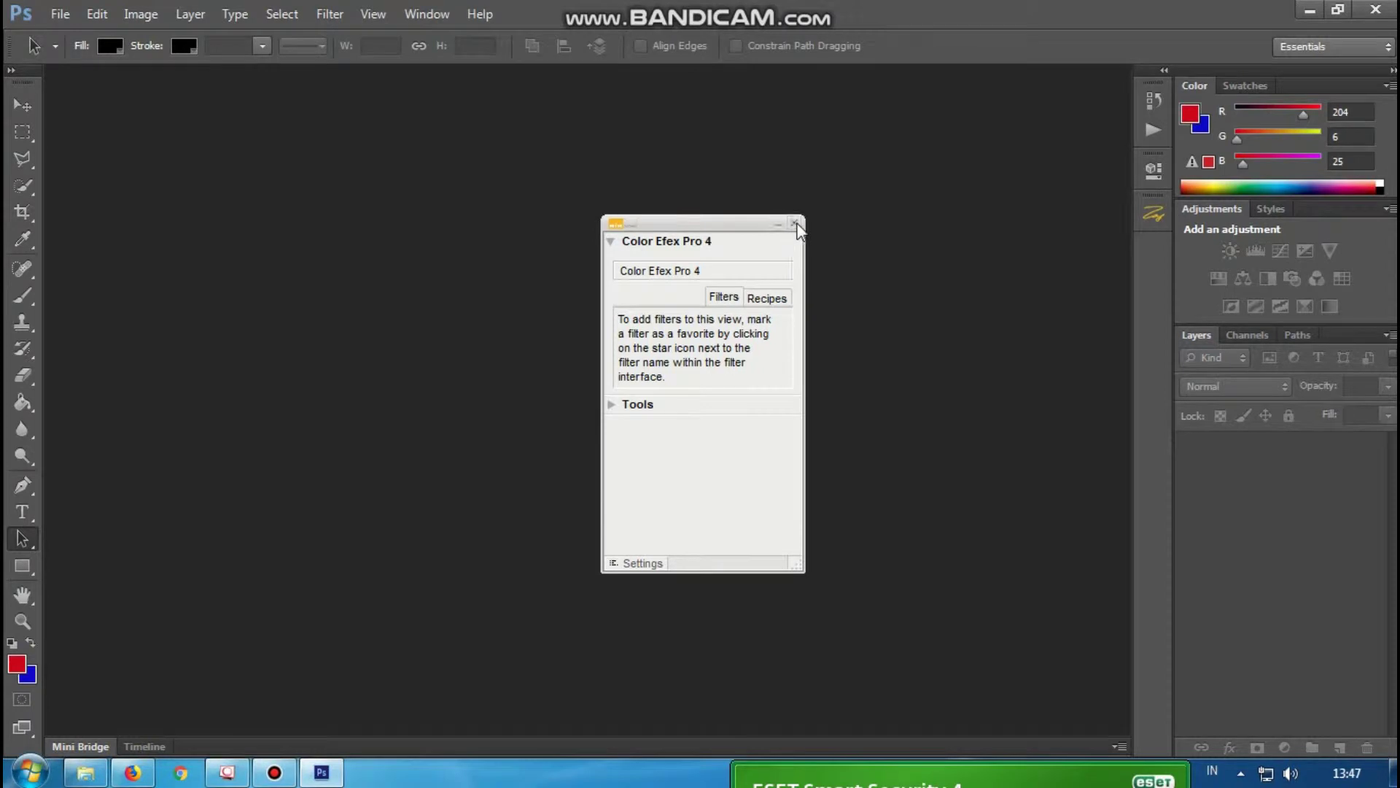
Close the Color Efex Pro panel and open the photo DSC_0003
{"action": "left_click", "coordinate": [795, 222]}
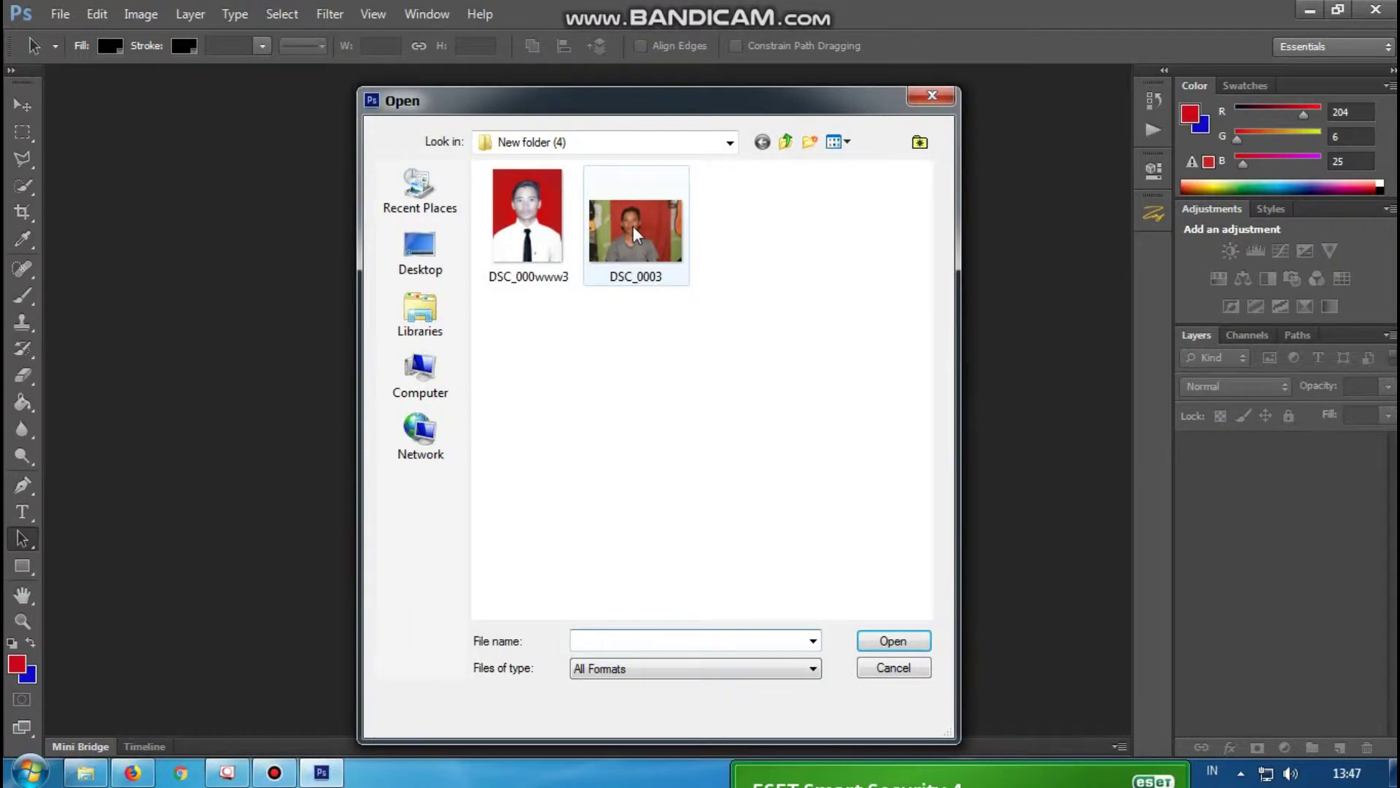
{"action": "left_click", "coordinate": [632, 225]}
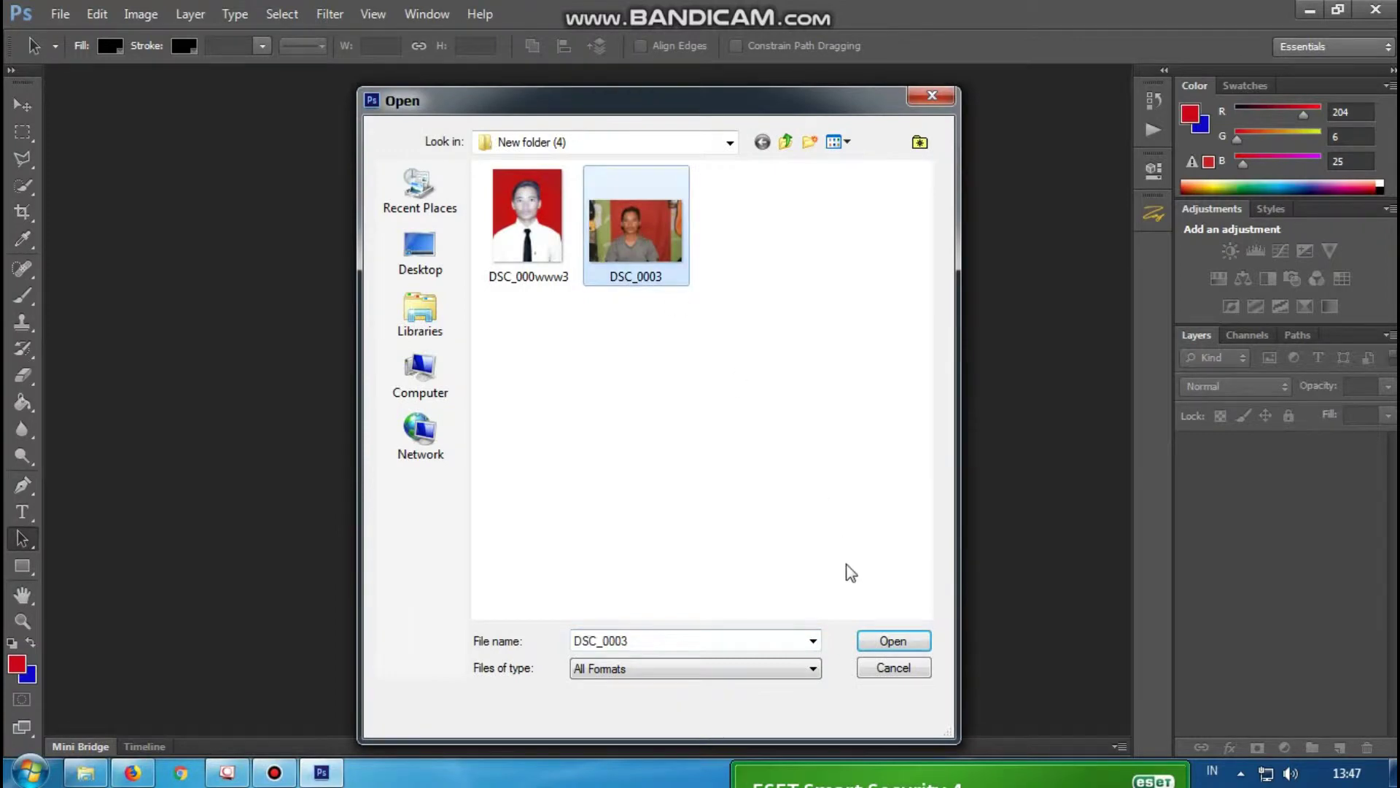
{"action": "left_click", "coordinate": [890, 641]}
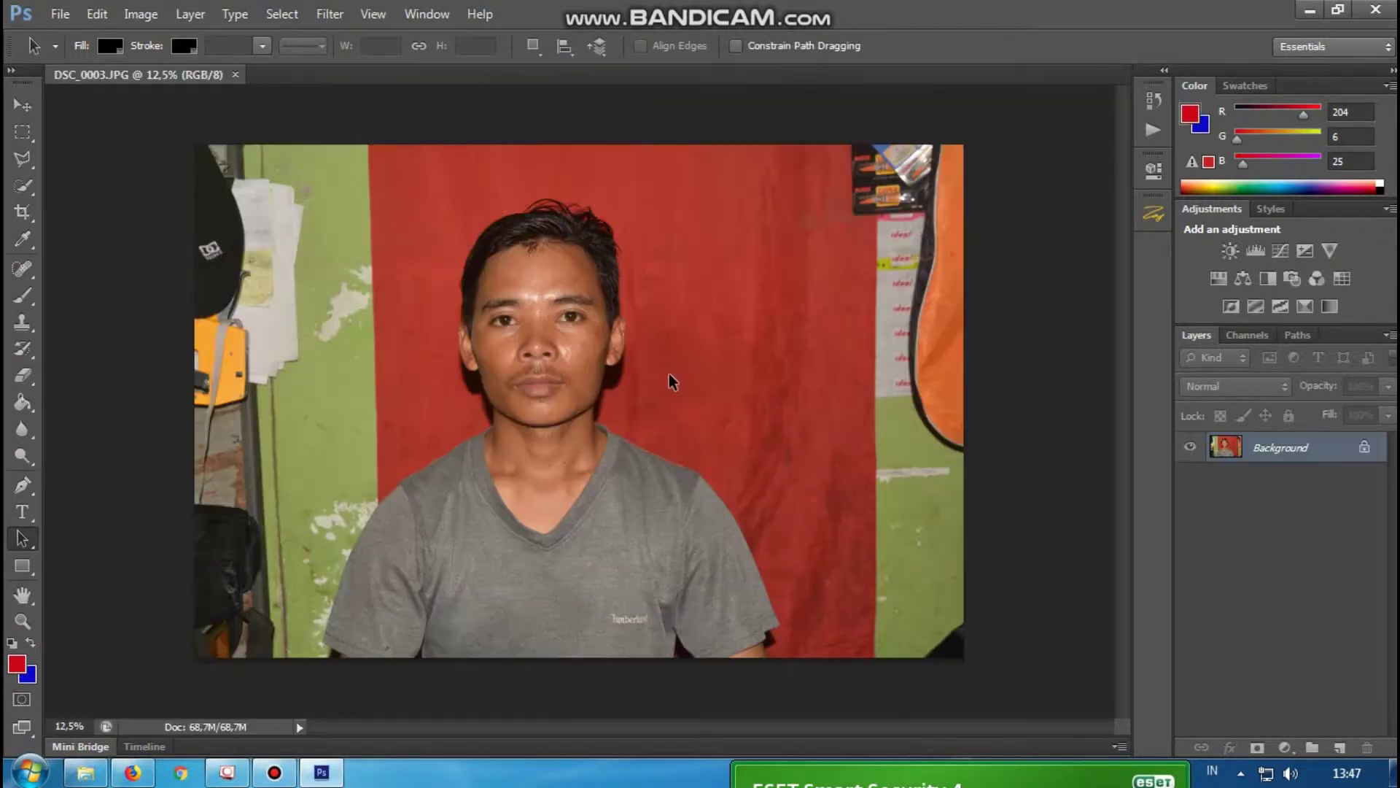
Crop the photo to a tall portrait around the man and fit it on screen
{"action": "key", "text": "c"}
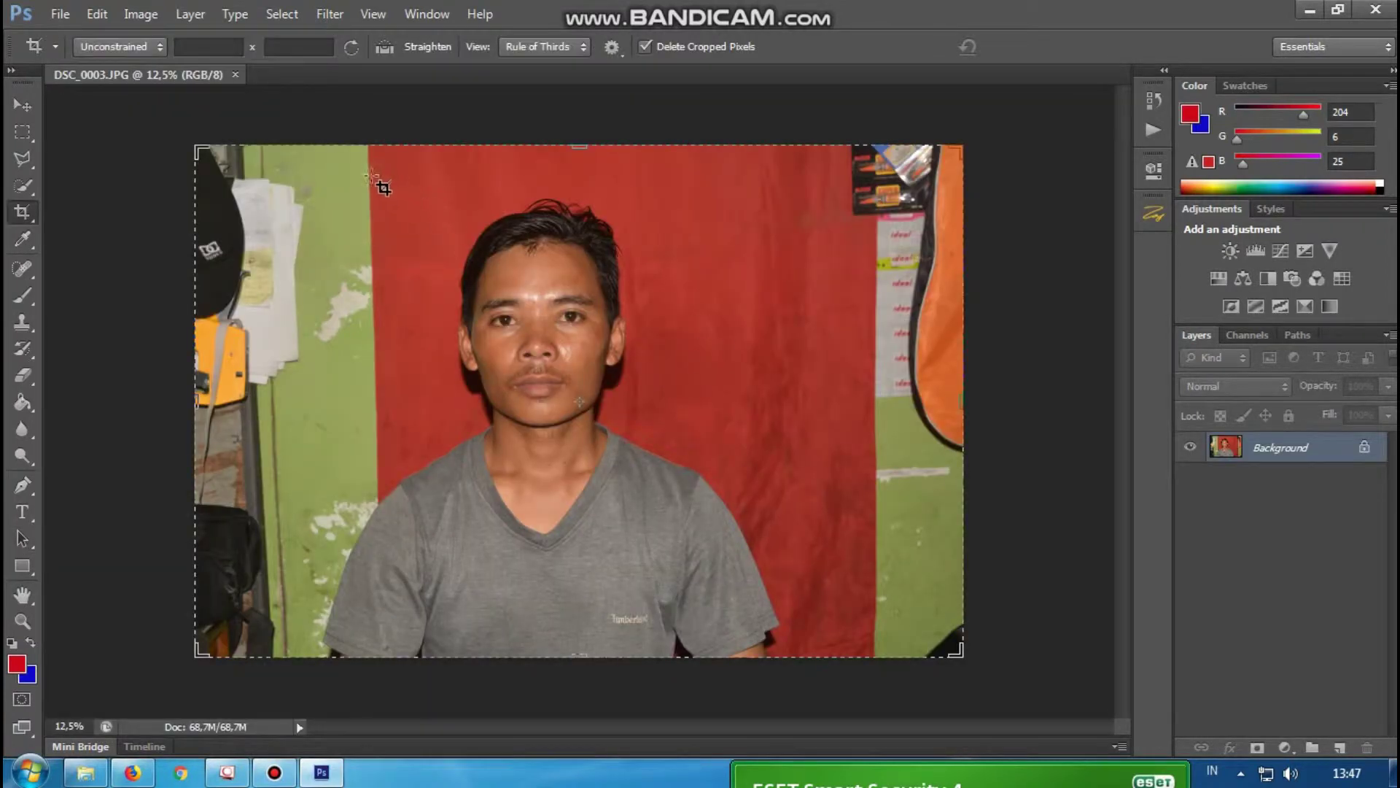
{"action": "left_click_drag", "start_coordinate": [367, 156], "coordinate": [738, 697]}
{"action": "left_click", "coordinate": [1031, 47]}
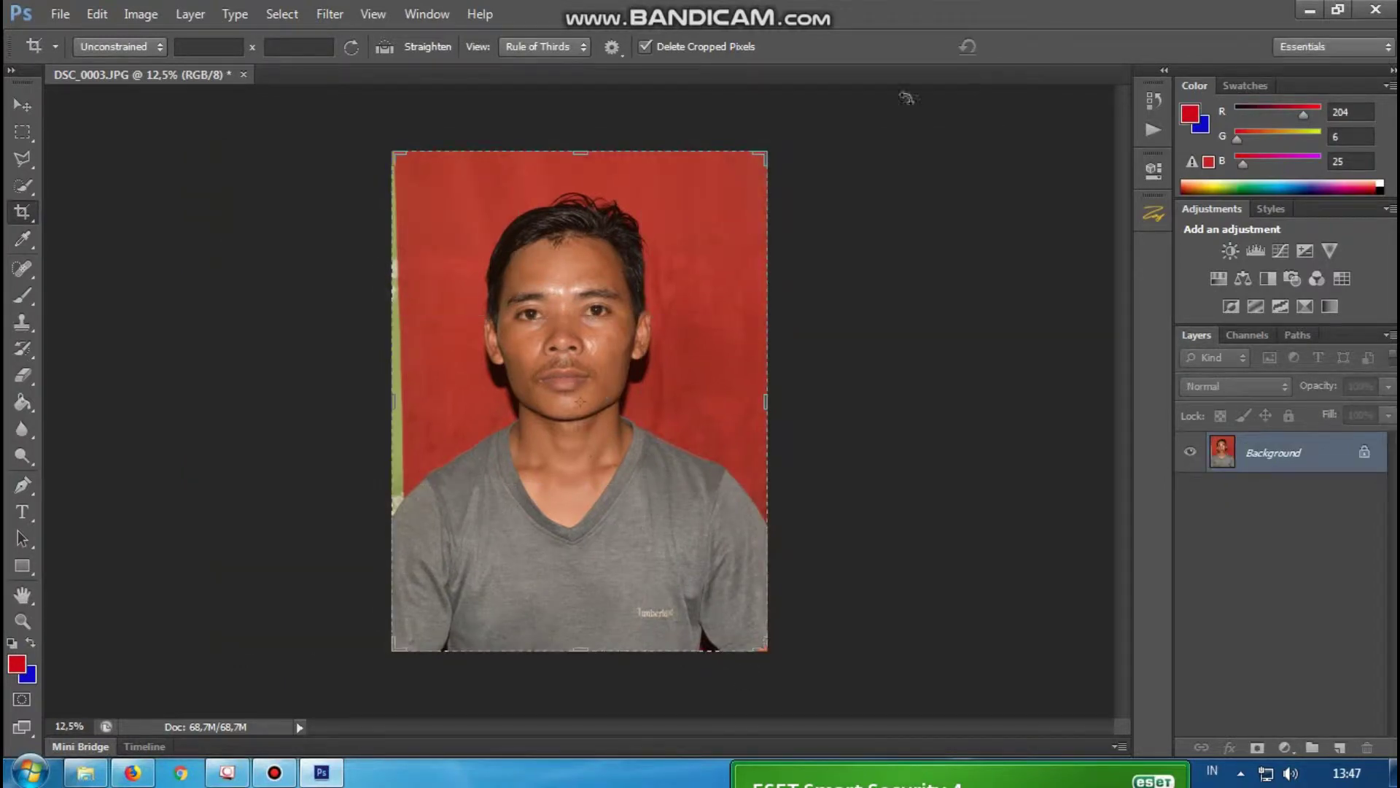
{"action": "key", "text": "ctrl+0"}
{"action": "key", "text": "ctrl"}
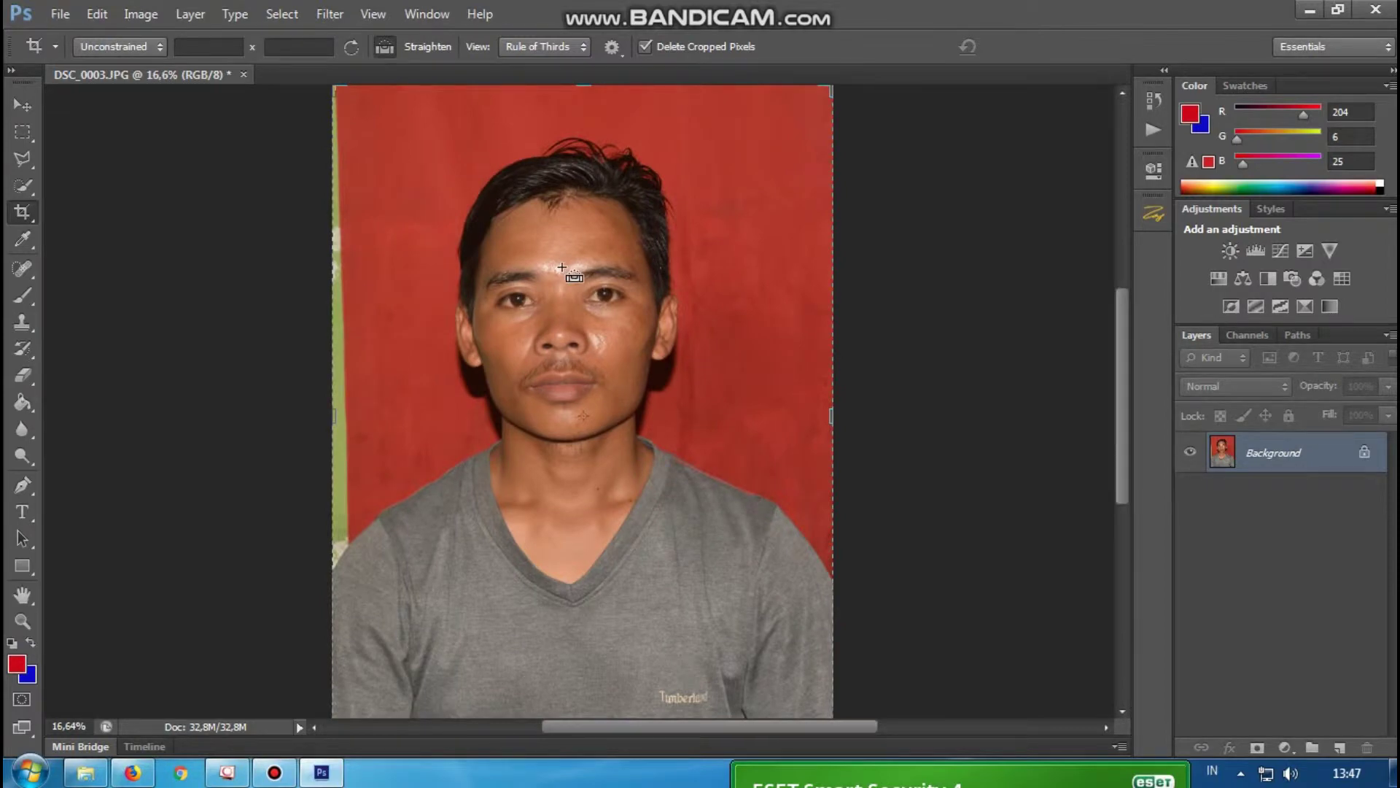
Auto-tone the portrait, raise Levels midtones to 1,34, and duplicate it to Layer 1
{"action": "key", "text": "ctrl+shift+l"}
{"action": "key", "text": "ctrl+l"}
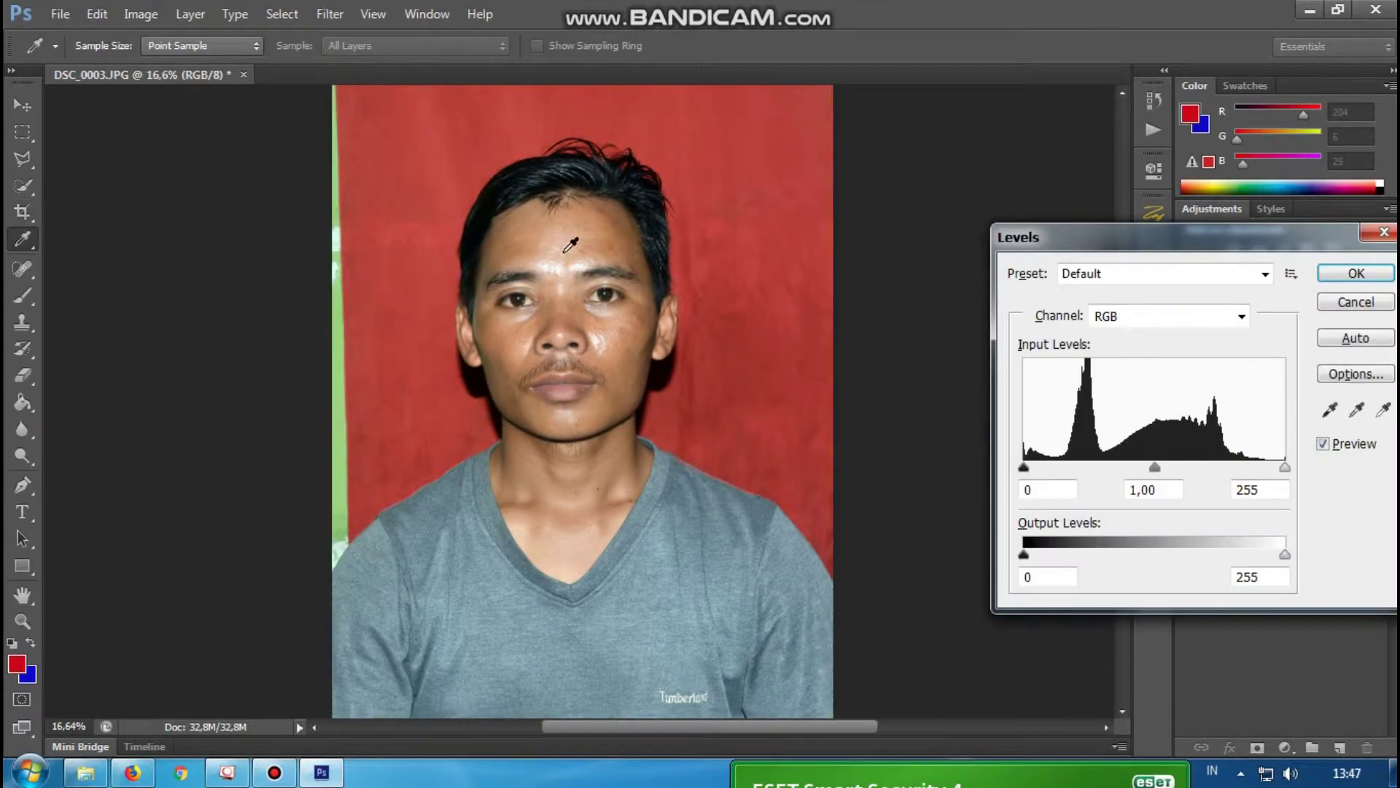
{"action": "left_click_drag", "start_coordinate": [1223, 238], "coordinate": [1122, 187]}
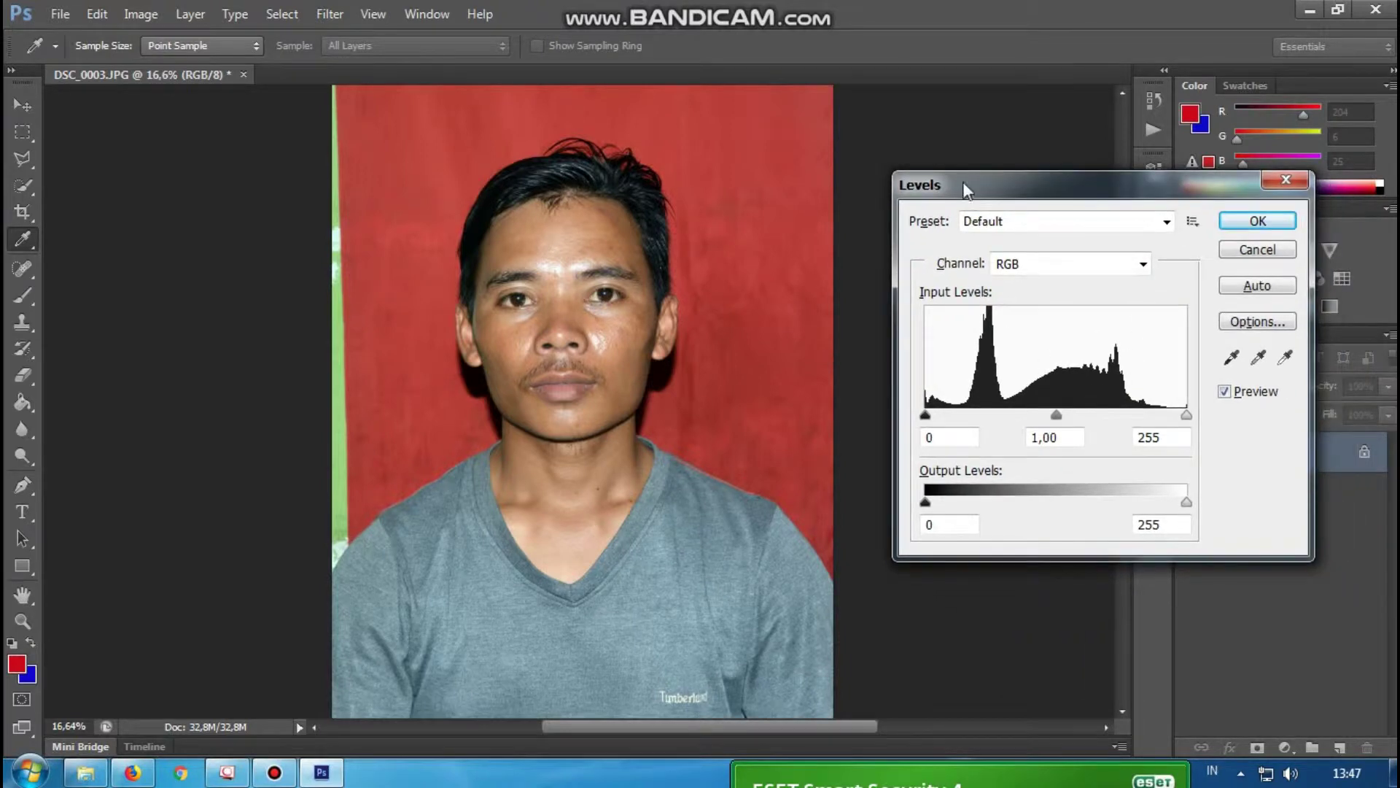
{"action": "left_click_drag", "start_coordinate": [1056, 414], "coordinate": [1029, 416]}
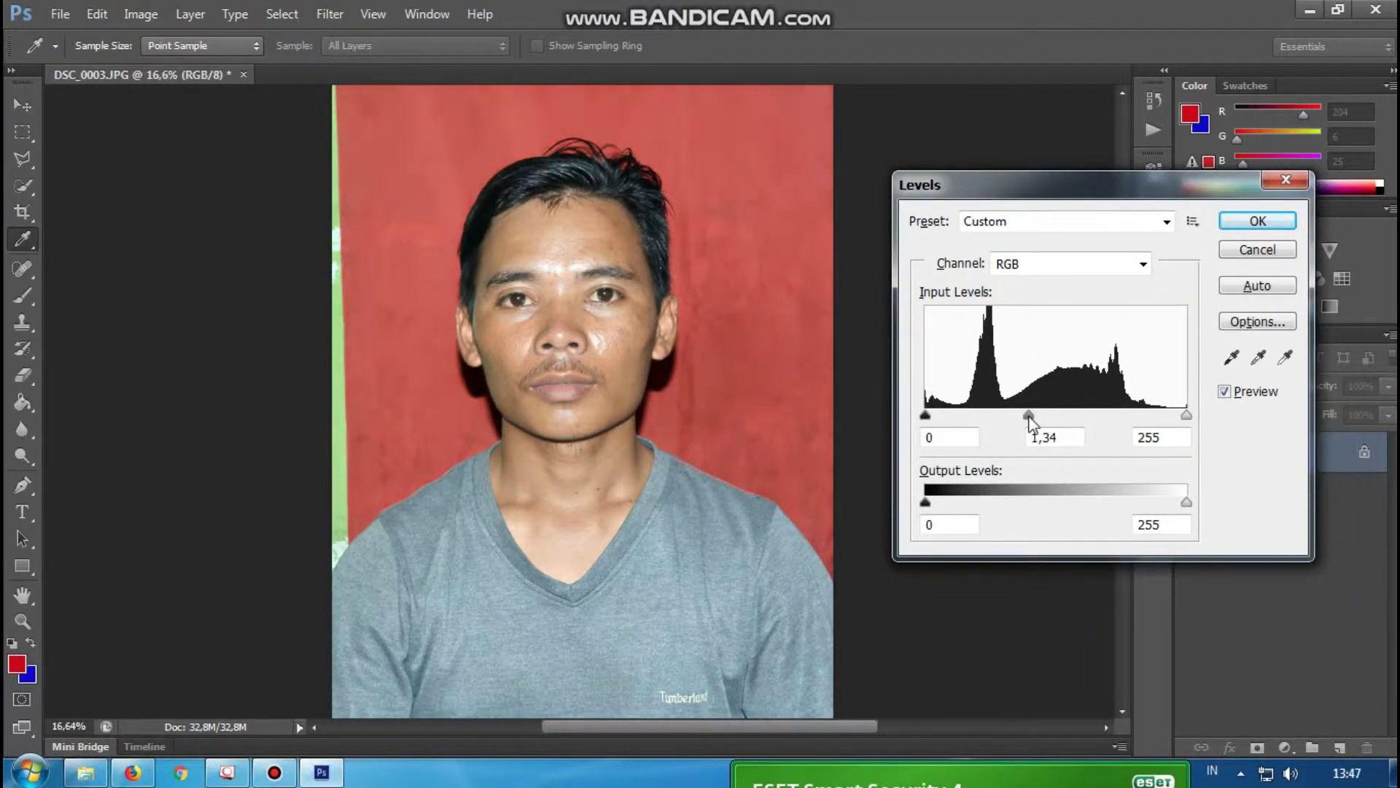
{"action": "left_click", "coordinate": [1247, 221]}
{"action": "key", "text": "c"}
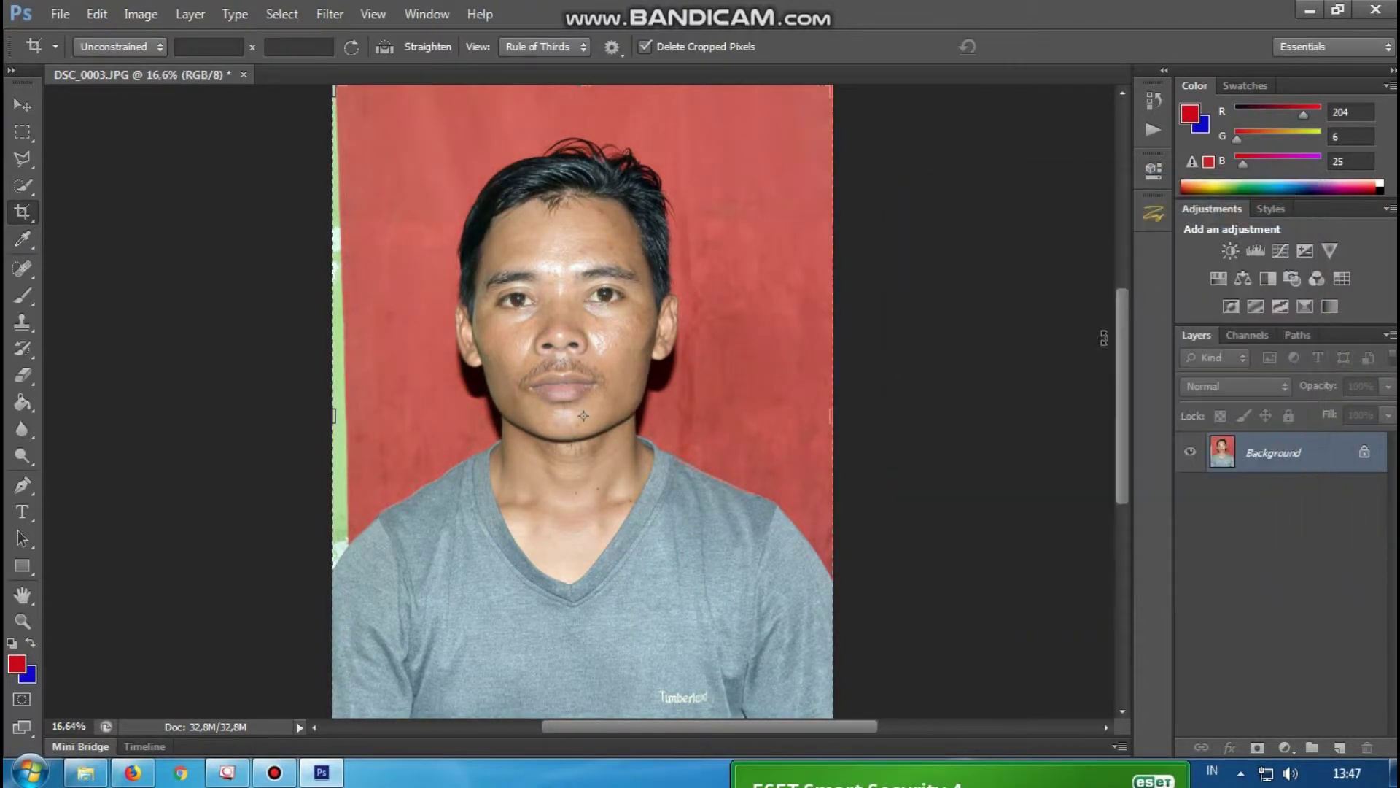
{"action": "key", "text": "ctrl+j"}
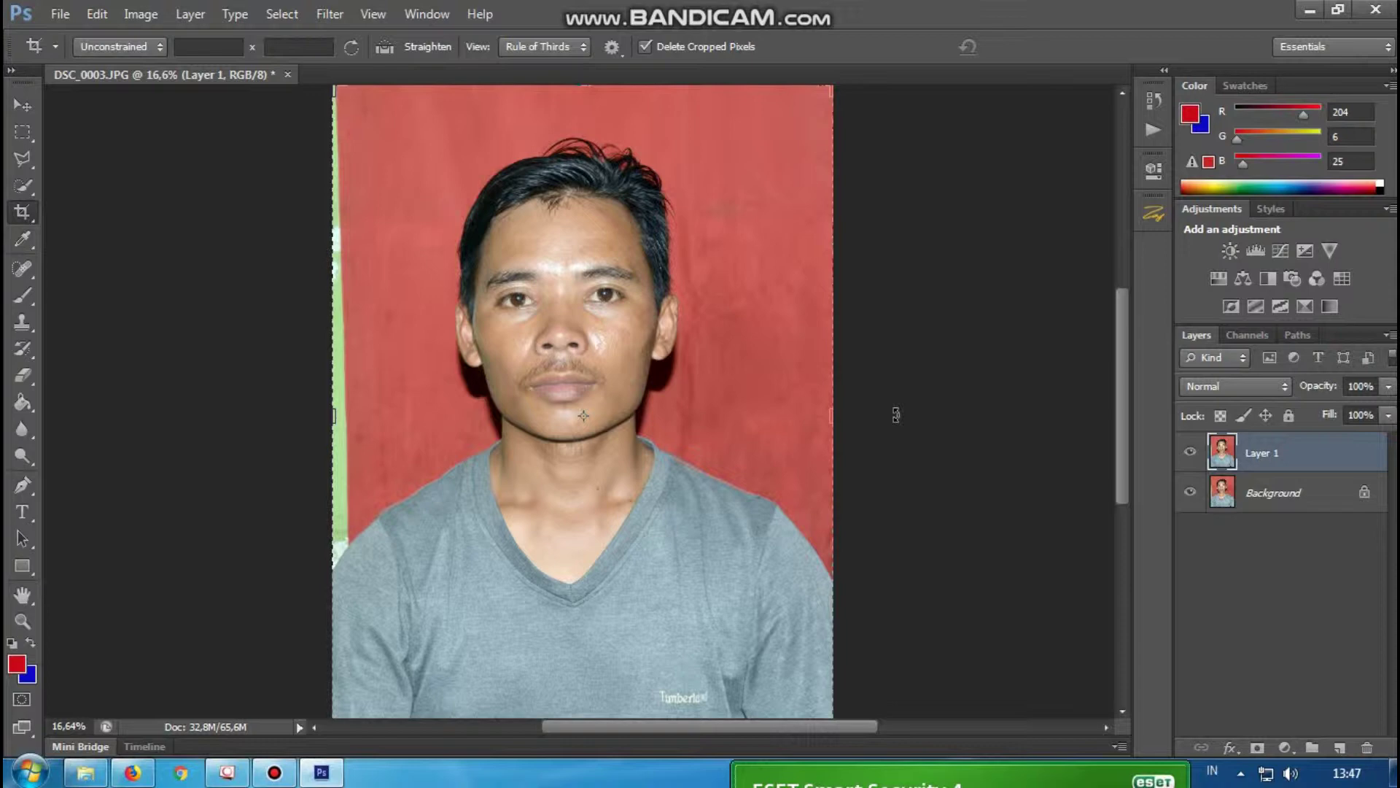
Desaturate Layer 1, set its blend mode to Vivid Light, and invert it
{"action": "right_click", "coordinate": [1269, 496]}
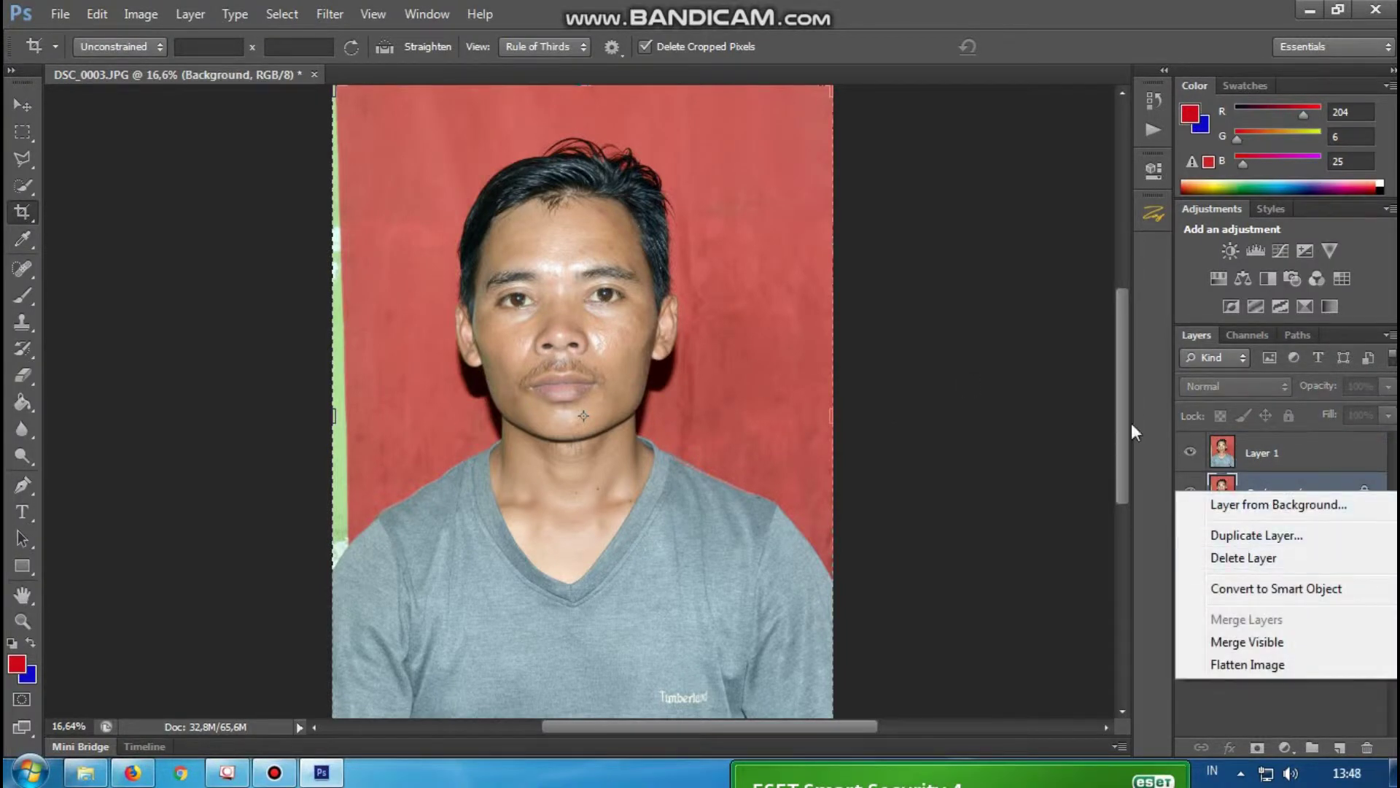
{"action": "left_click", "coordinate": [996, 47]}
{"action": "left_click", "coordinate": [1278, 454]}
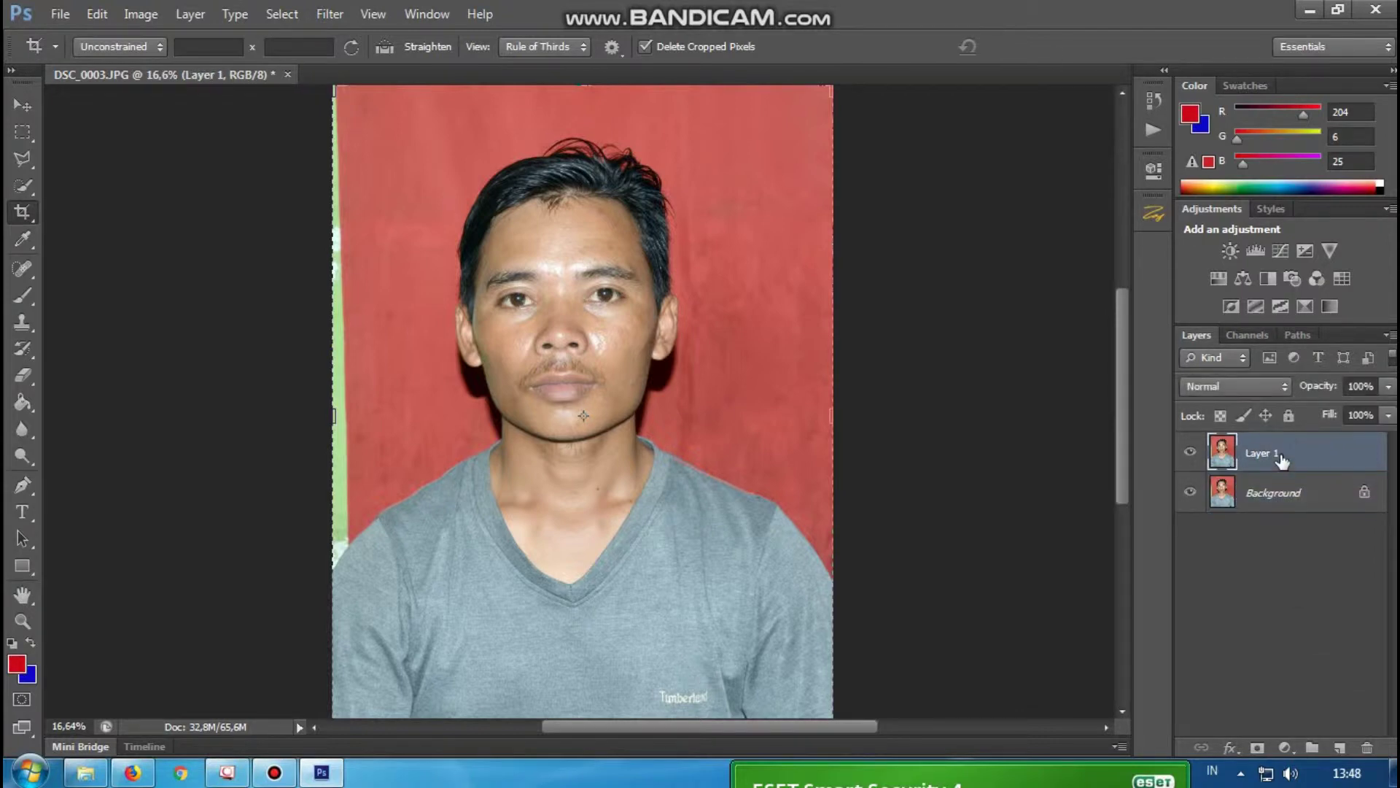
{"action": "key", "text": "ctrl+shift+u"}
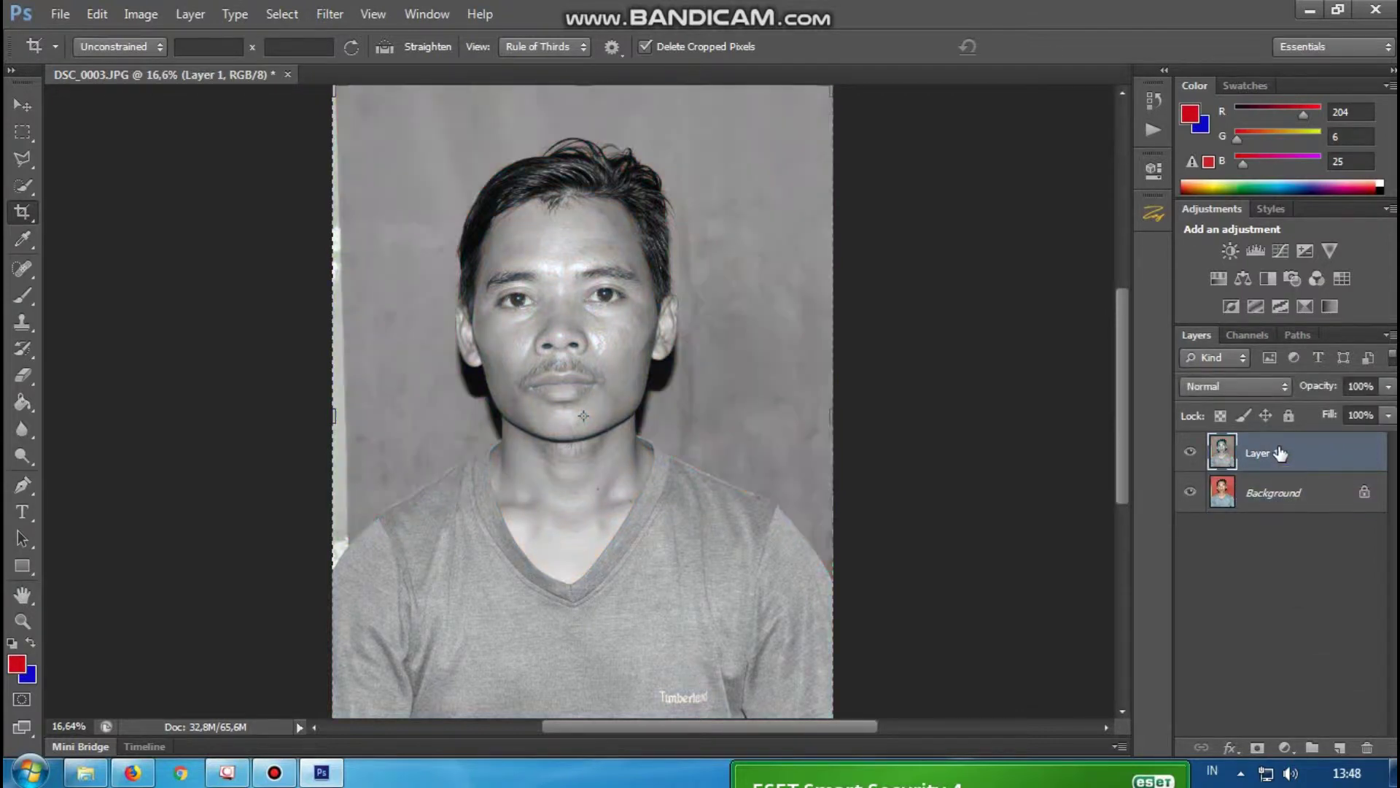
{"action": "left_click", "coordinate": [1245, 378]}
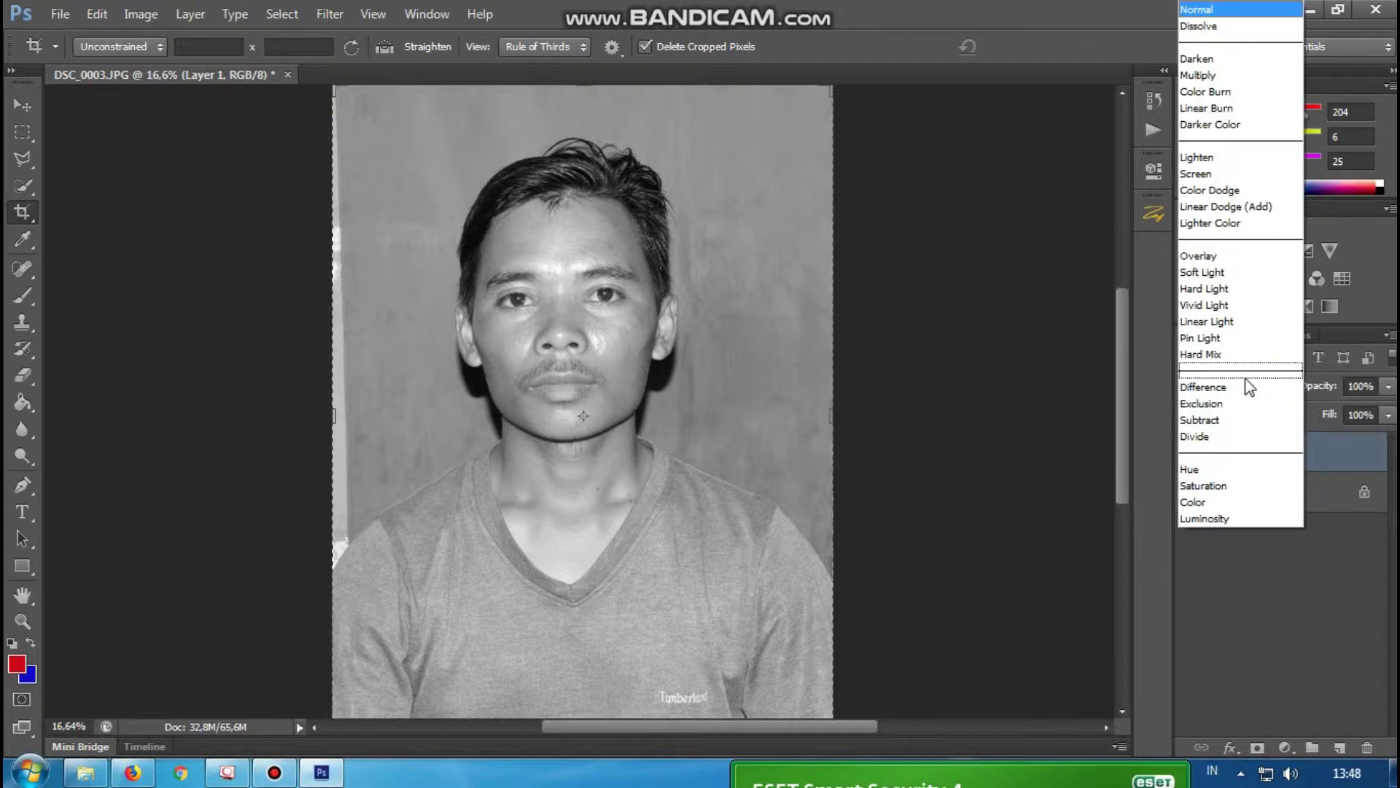
{"action": "left_click", "coordinate": [1224, 305]}
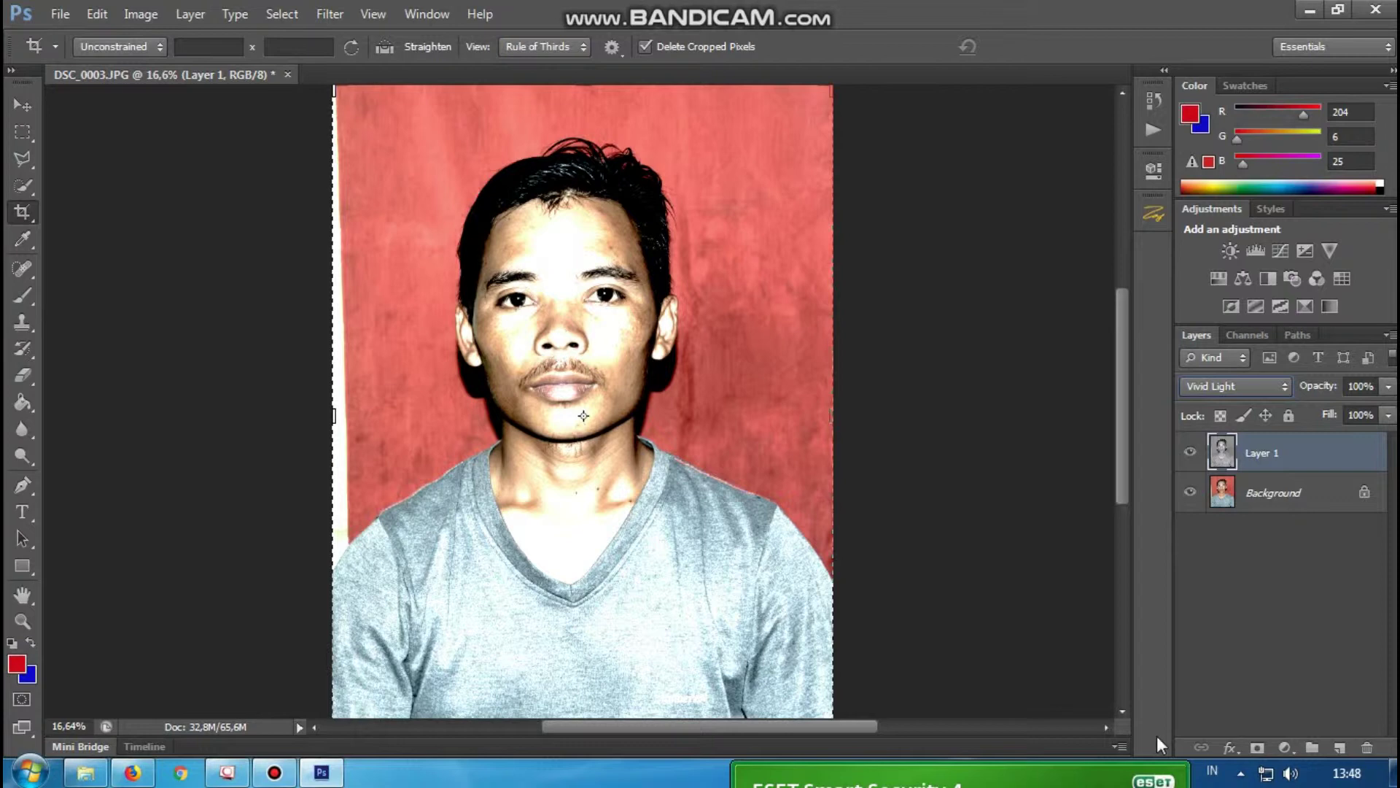
{"action": "key", "text": "ctrl+i"}
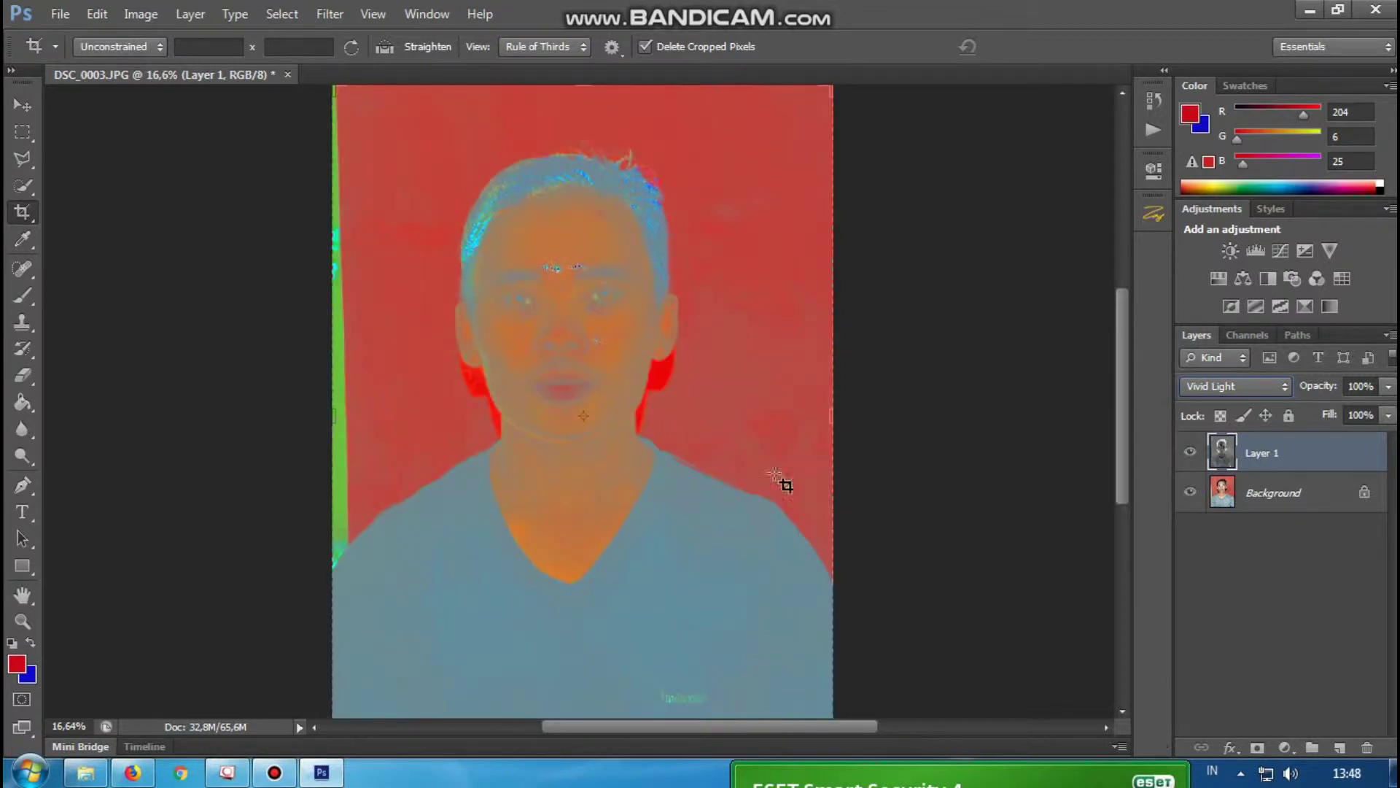
Apply a Gaussian Blur of about 0.6 px radius to Layer 1
{"action": "left_click", "coordinate": [332, 14]}
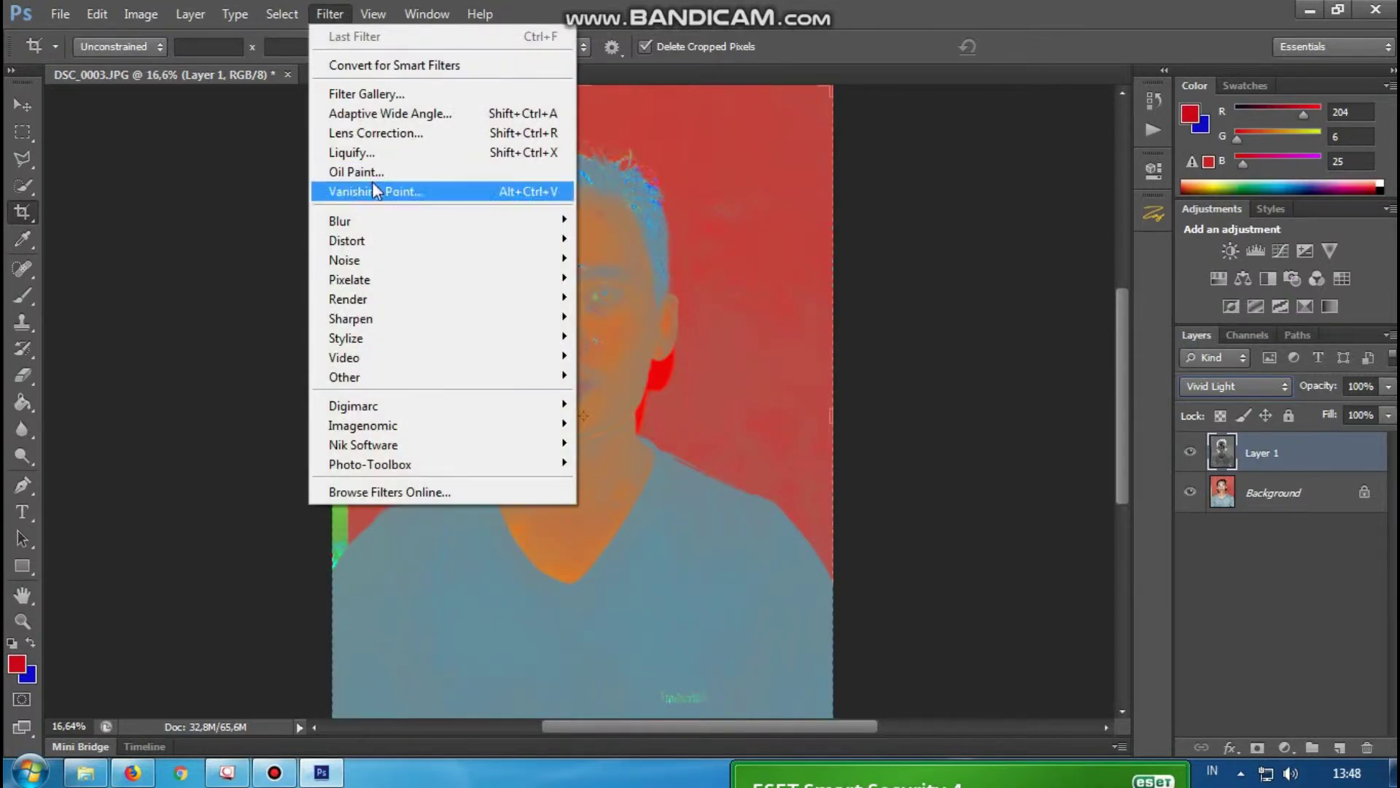
{"action": "mouse_move", "coordinate": [438, 221]}
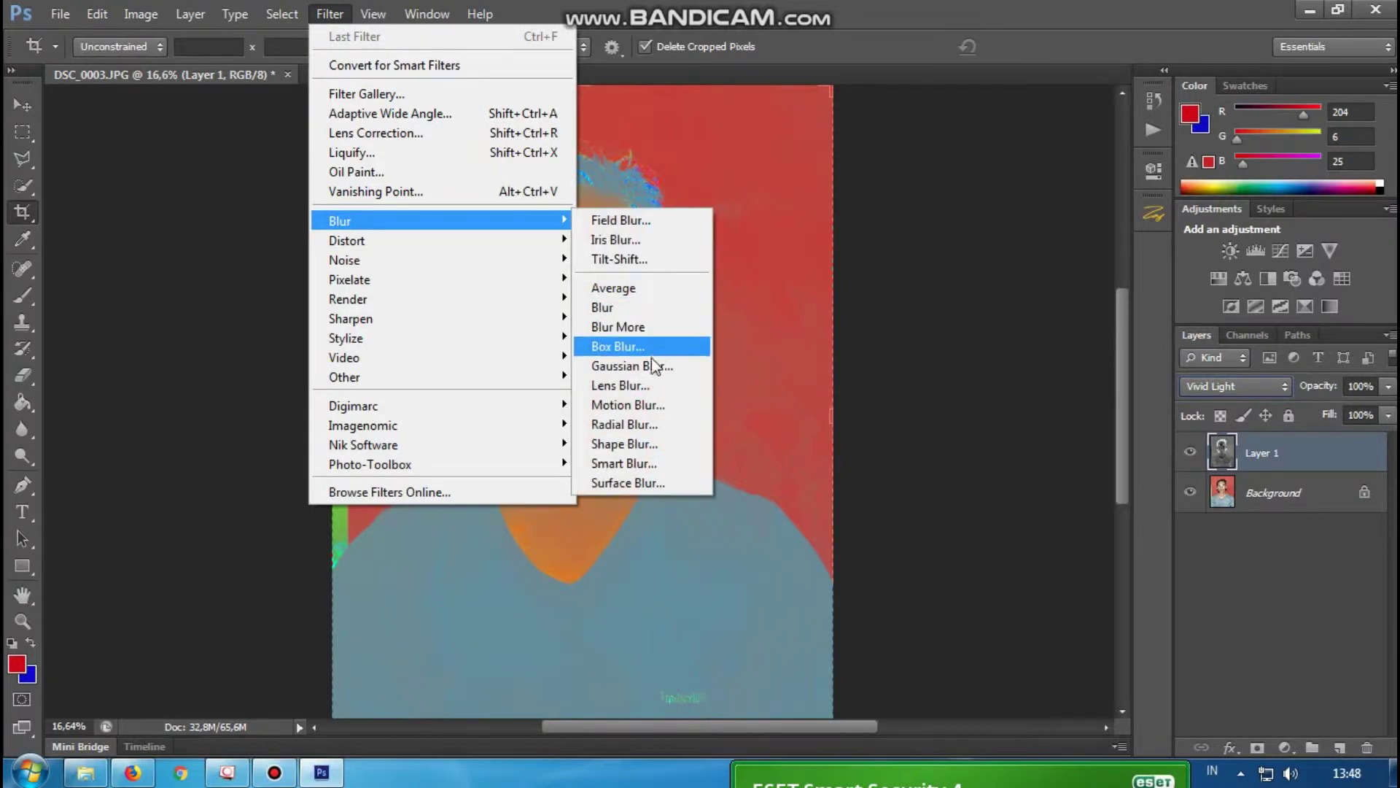
{"action": "left_click", "coordinate": [632, 365]}
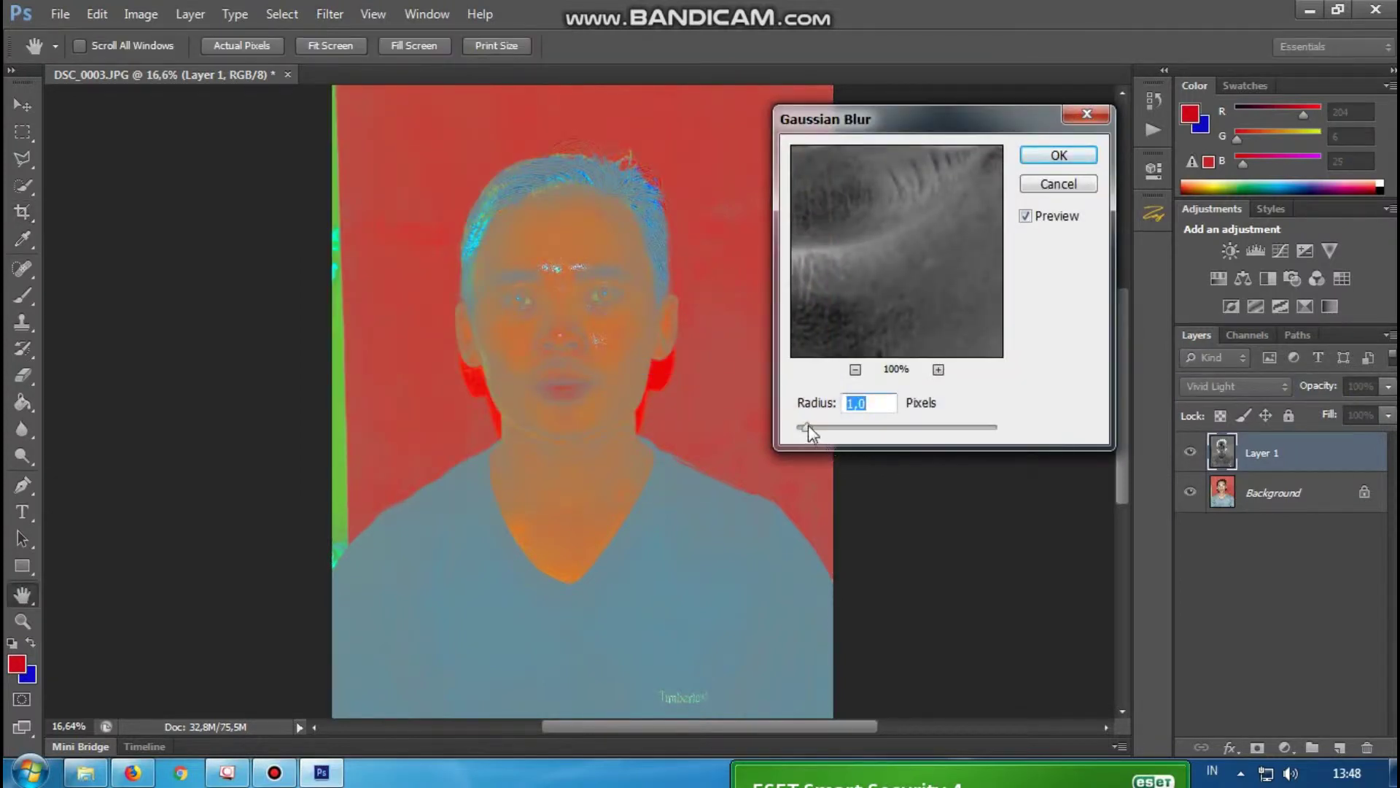
{"action": "mouse_move", "coordinate": [808, 427]}
{"action": "left_mouse_down"}
{"action": "mouse_move", "coordinate": [873, 426]}
{"action": "mouse_move", "coordinate": [797, 427]}
{"action": "left_mouse_up"}
{"action": "left_click", "coordinate": [868, 403]}
{"action": "left_click_drag", "start_coordinate": [870, 404], "coordinate": [856, 402]}
{"action": "type", "text": "6"}
{"action": "left_click", "coordinate": [1058, 156]}
Set up a High Pass filter on Layer 1 with radius around 20,9 px, previewing the hair
{"action": "key", "text": "c"}
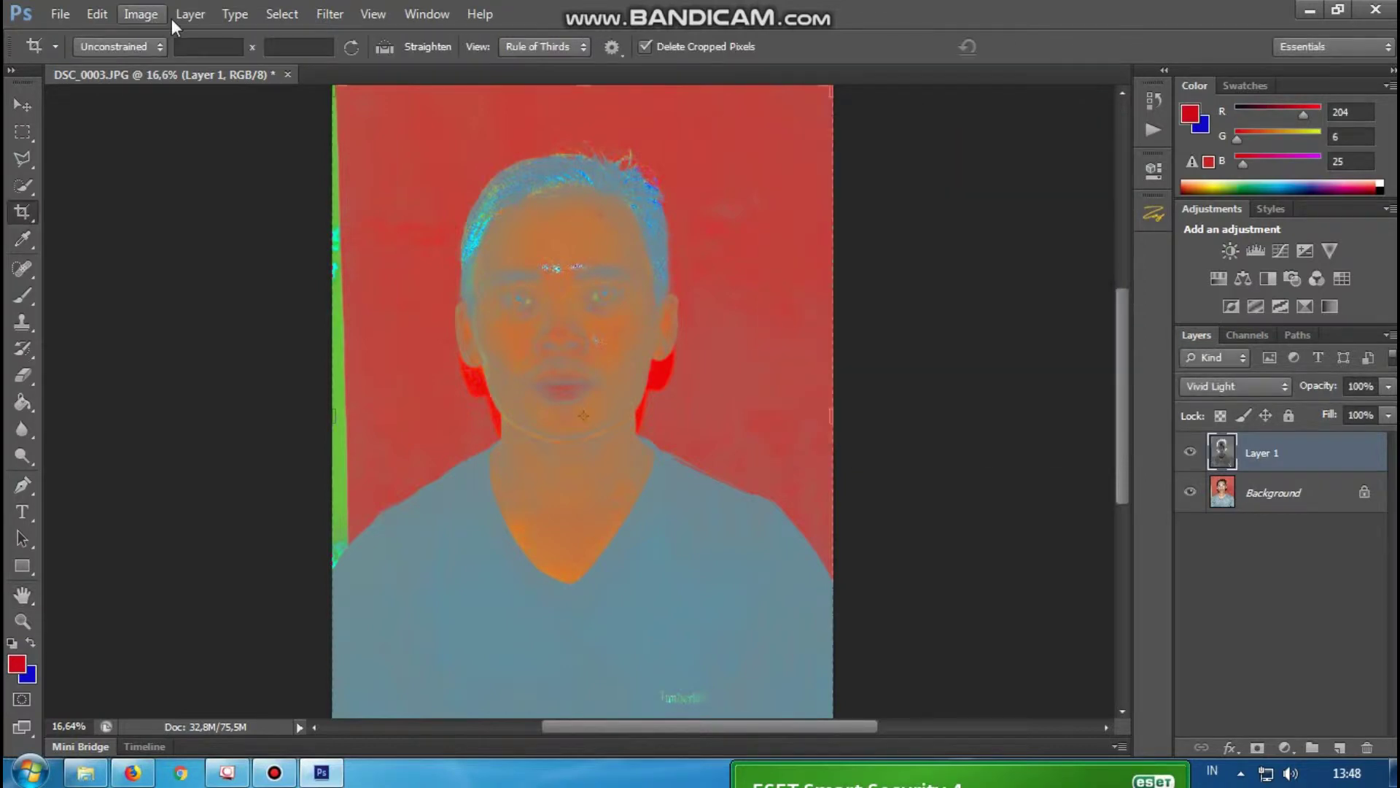
{"action": "left_click", "coordinate": [331, 16]}
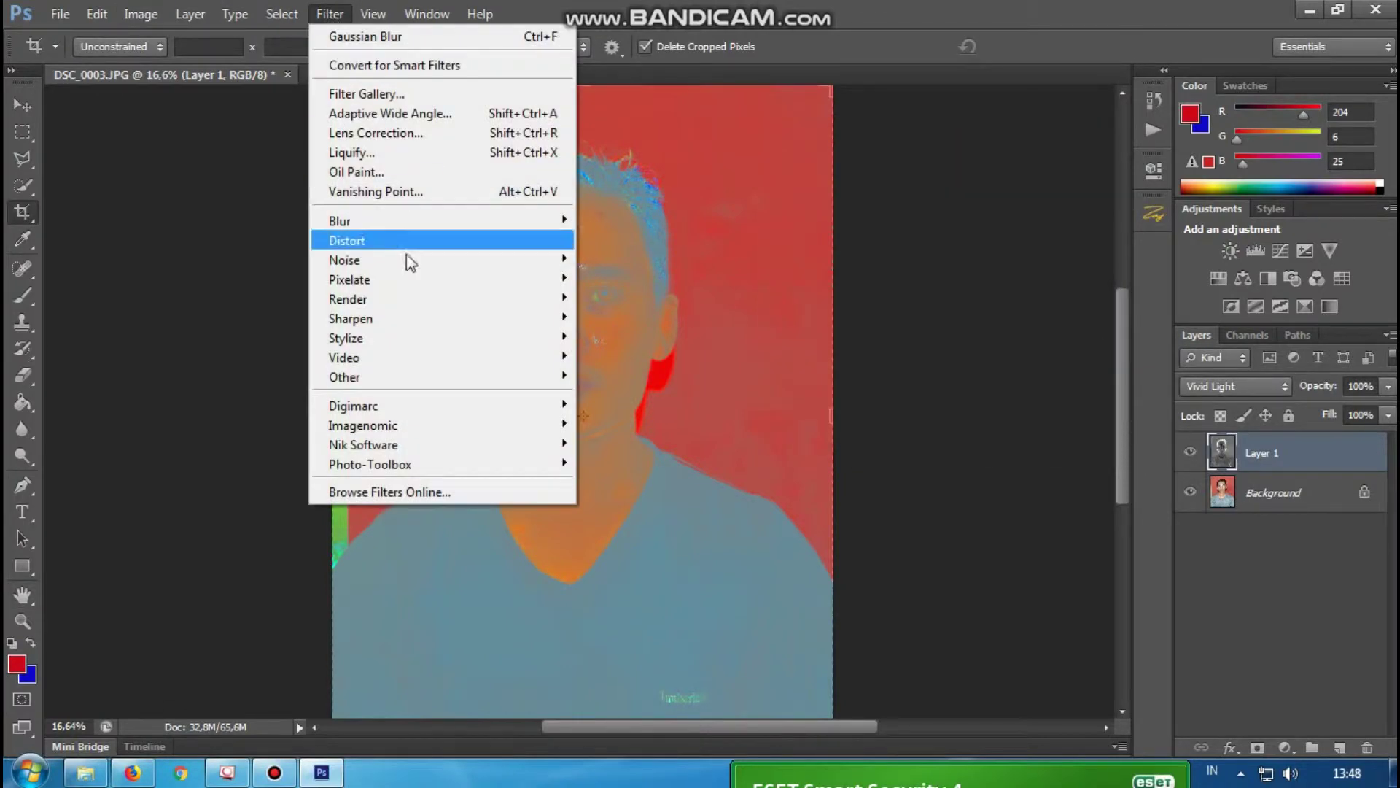
{"action": "mouse_move", "coordinate": [344, 377]}
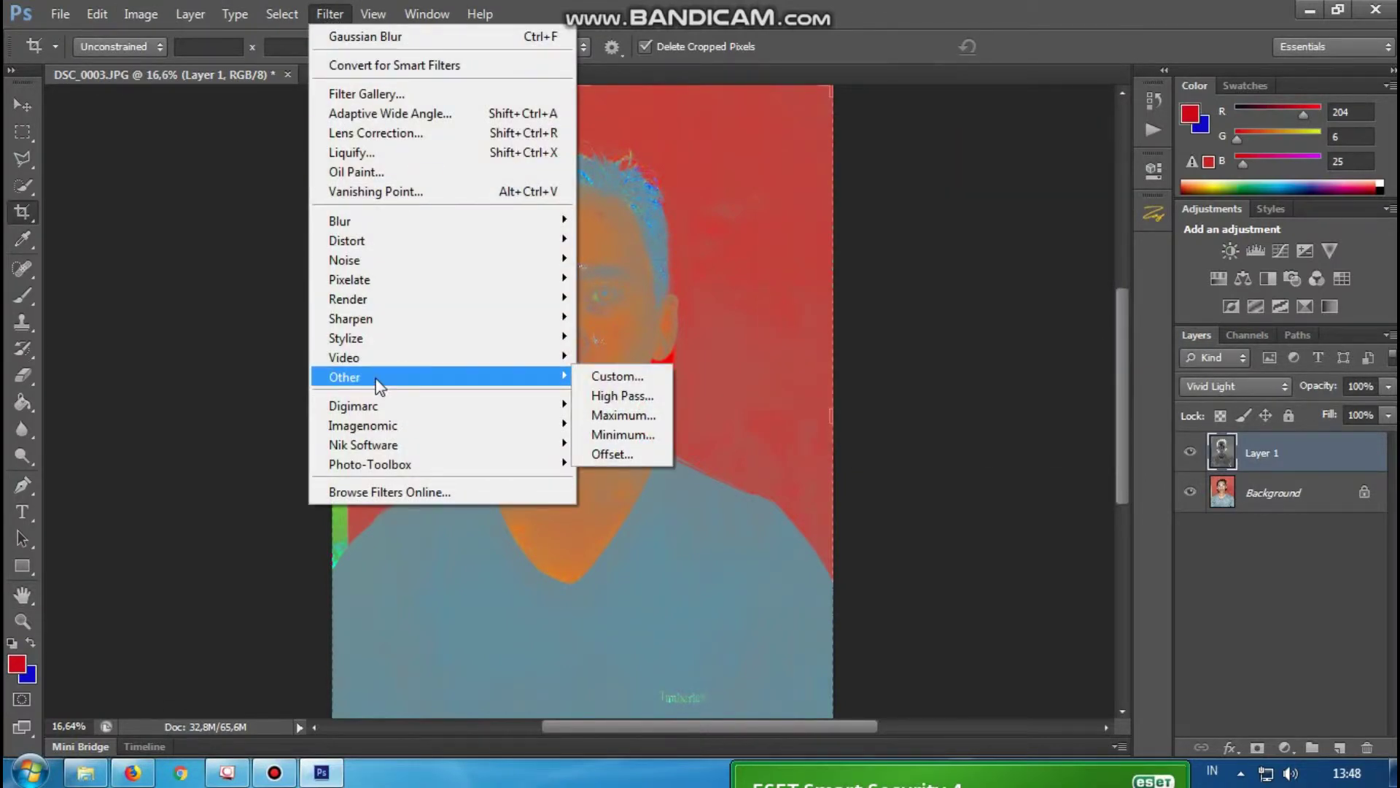
{"action": "left_click", "coordinate": [616, 394]}
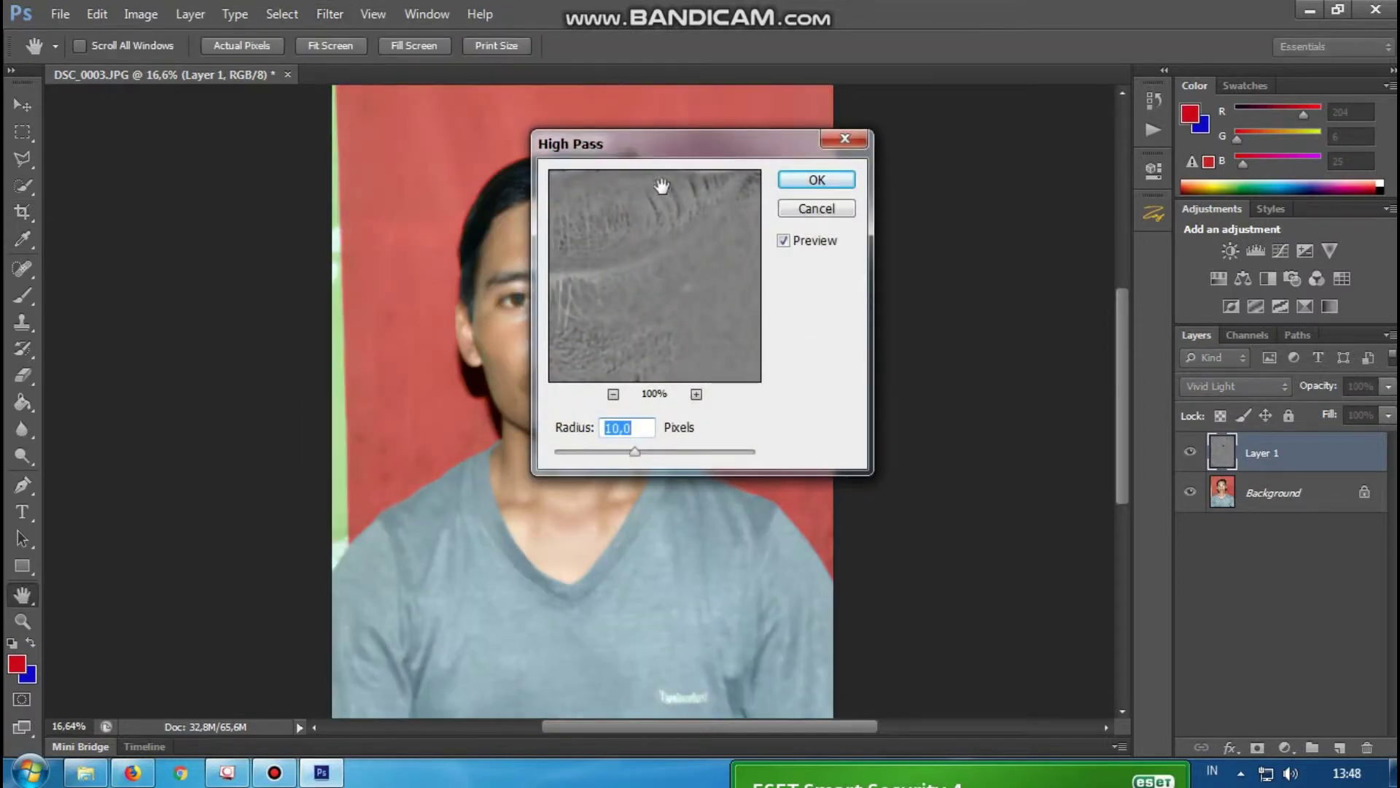
{"action": "left_click_drag", "start_coordinate": [729, 145], "coordinate": [985, 140]}
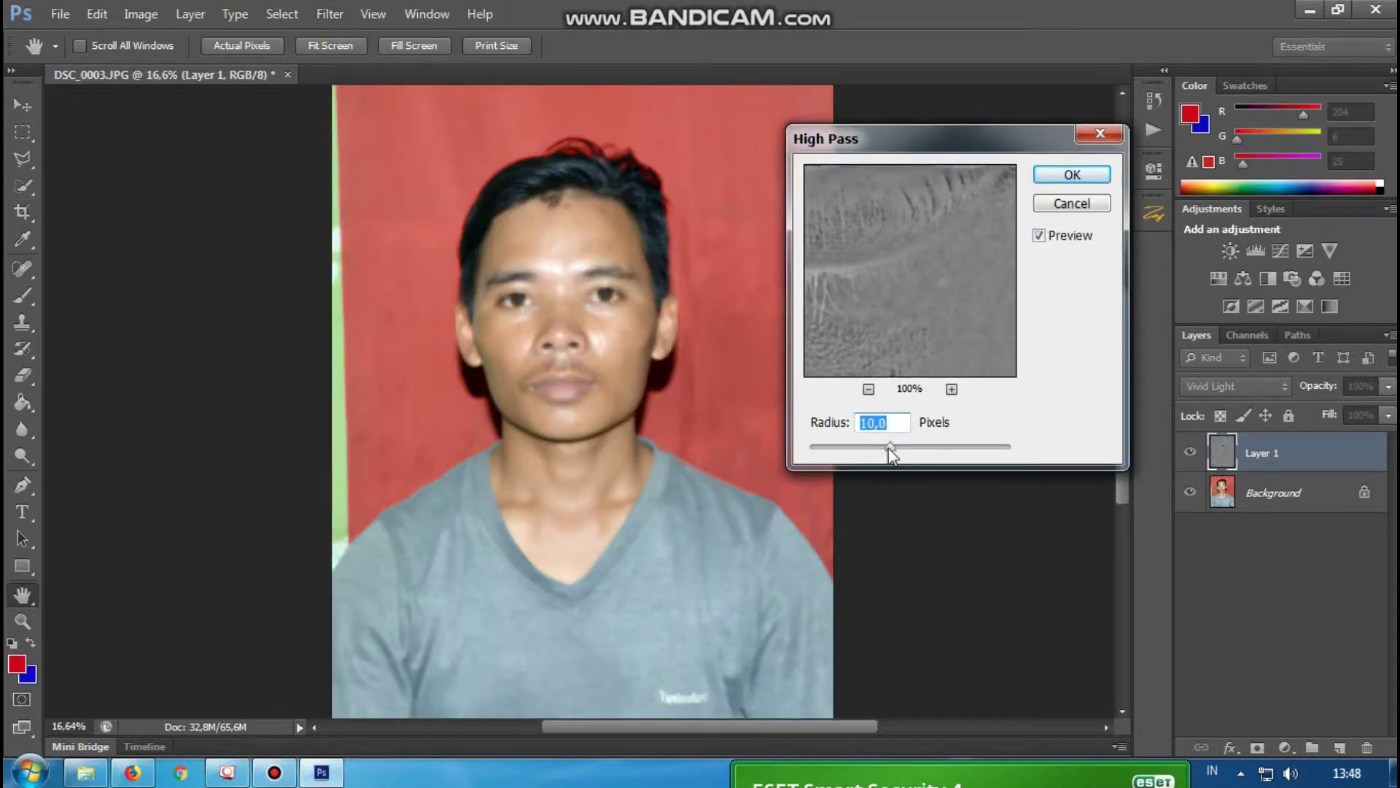
{"action": "mouse_move", "coordinate": [895, 448]}
{"action": "left_mouse_down"}
{"action": "mouse_move", "coordinate": [912, 446]}
{"action": "mouse_move", "coordinate": [877, 447]}
{"action": "mouse_move", "coordinate": [898, 448]}
{"action": "left_mouse_up"}
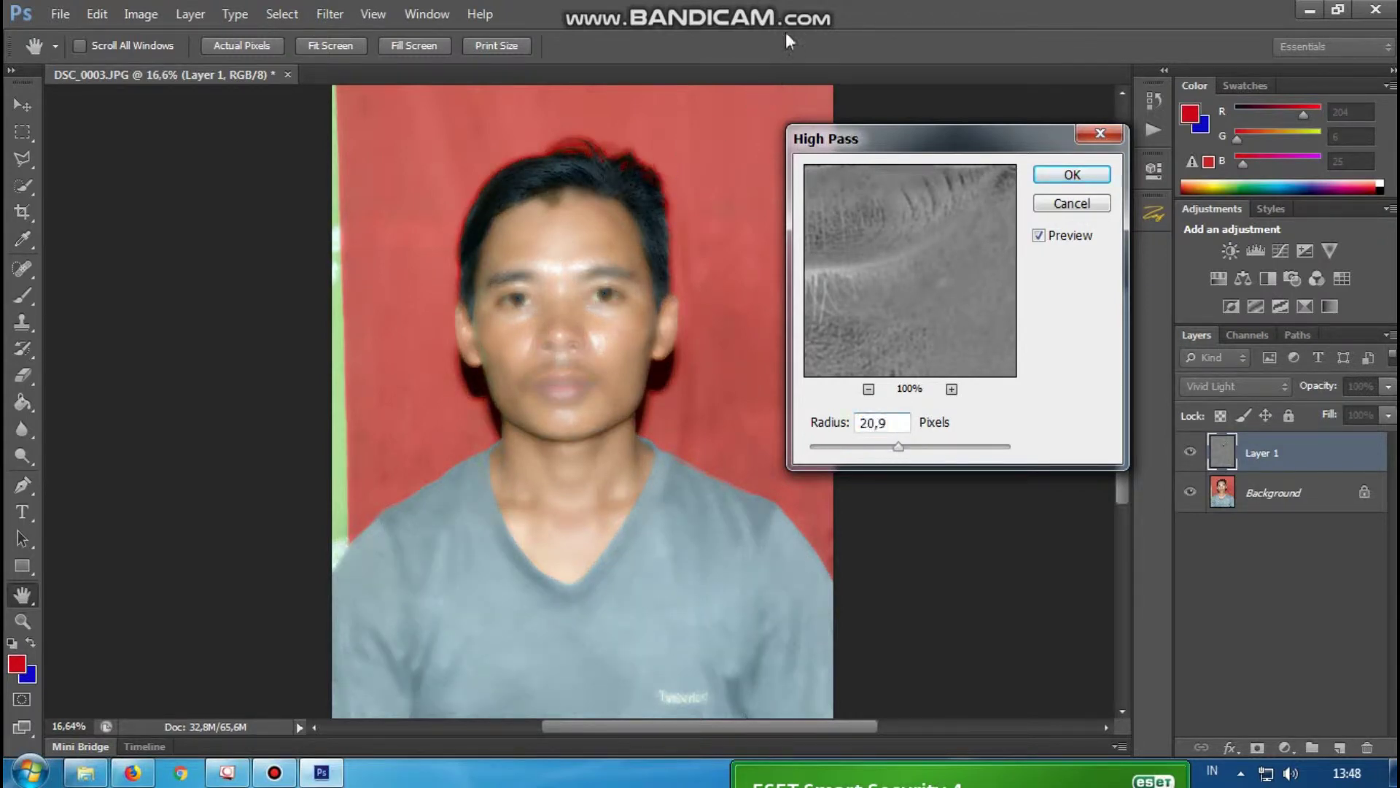
{"action": "key", "text": "alt"}
{"action": "left_click", "coordinate": [599, 273]}
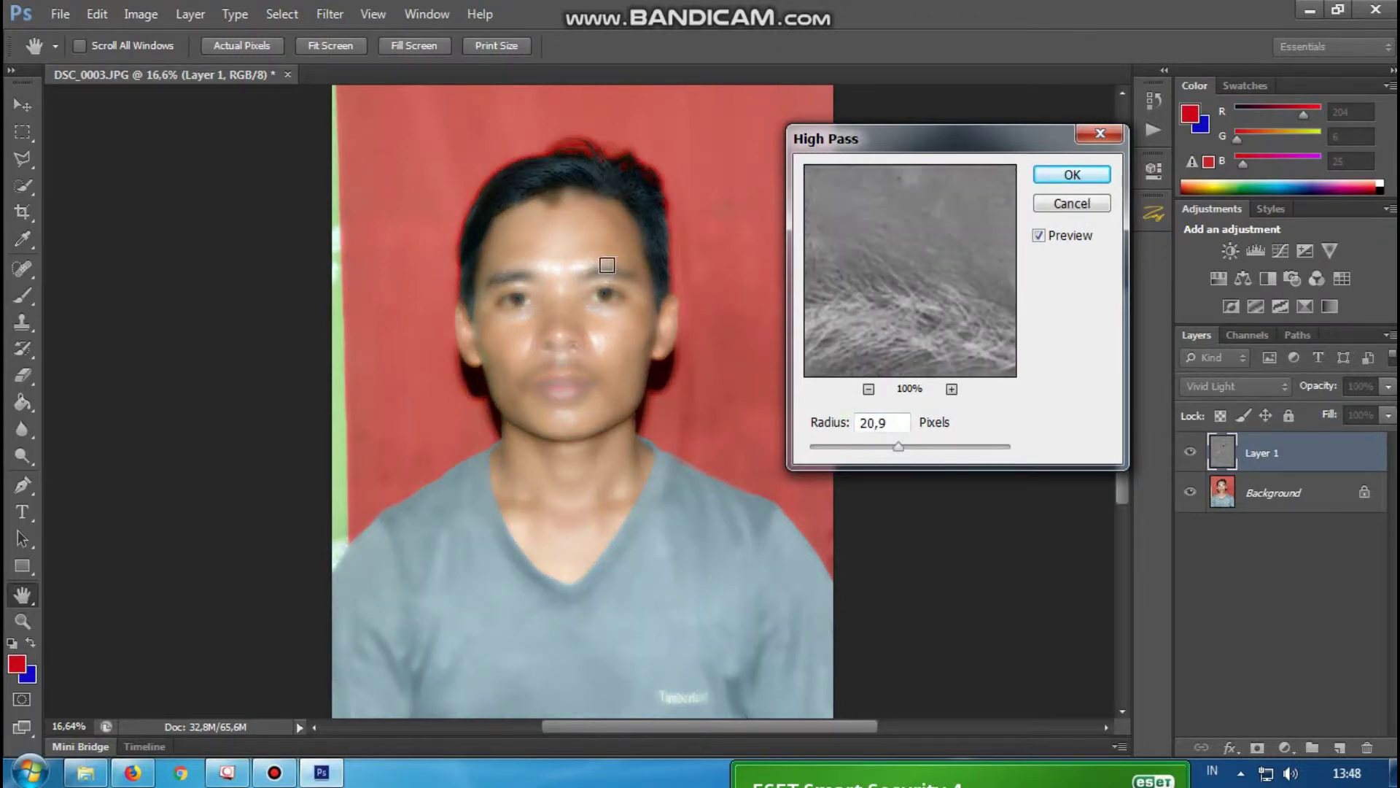
{"action": "key", "text": "alt"}
{"action": "left_click_drag", "start_coordinate": [891, 448], "coordinate": [890, 442]}
Commit the High Pass filter and zoom in, keeping Layer 1 in Vivid Light
{"action": "left_click", "coordinate": [1072, 175]}
{"action": "key", "text": "c"}
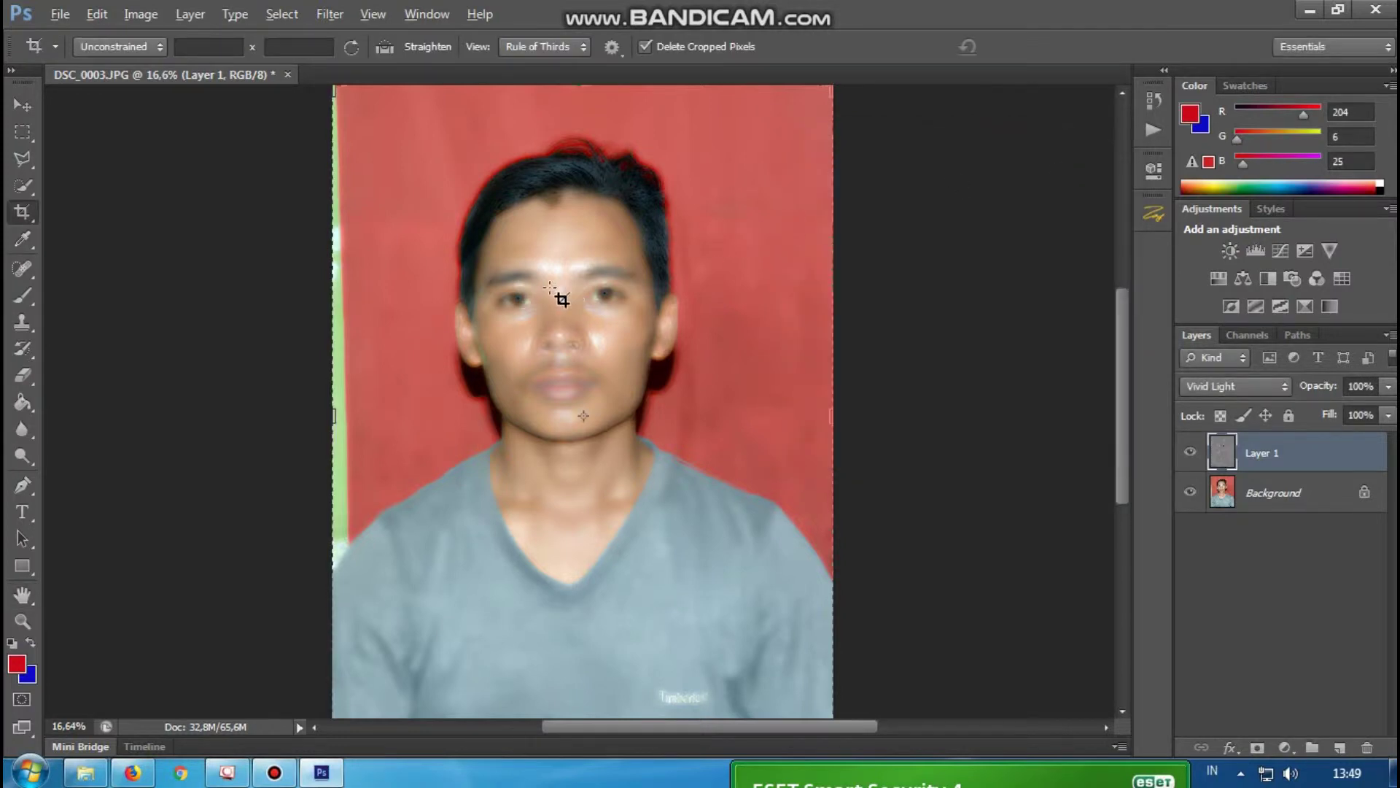
{"action": "scroll", "coordinate": [562, 299], "scroll_direction": "up", "scroll_amount": 2}
{"action": "scroll", "coordinate": [560, 357], "scroll_direction": "up", "scroll_amount": 2}
{"action": "scroll", "coordinate": [603, 322], "scroll_direction": "up", "scroll_amount": 2}
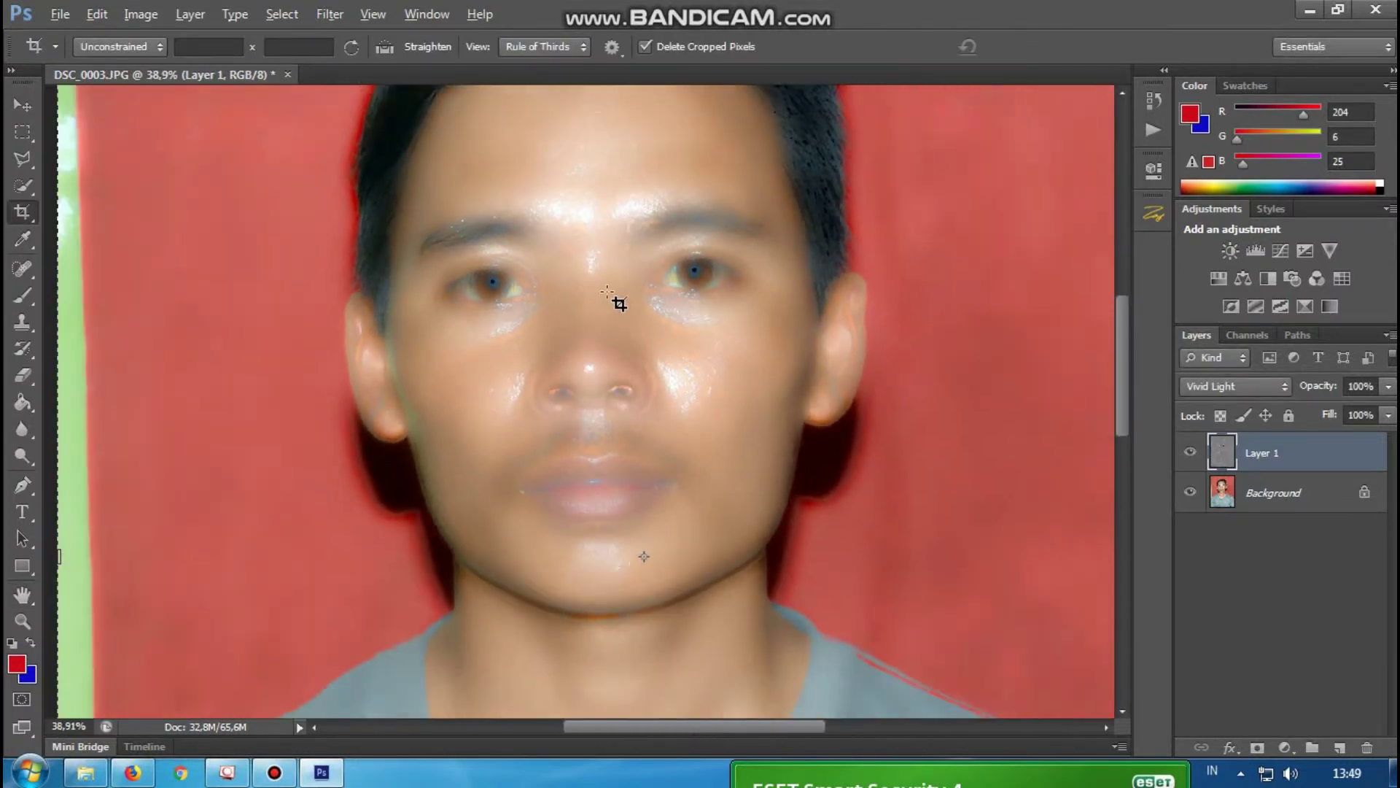
{"action": "key", "text": "alt"}
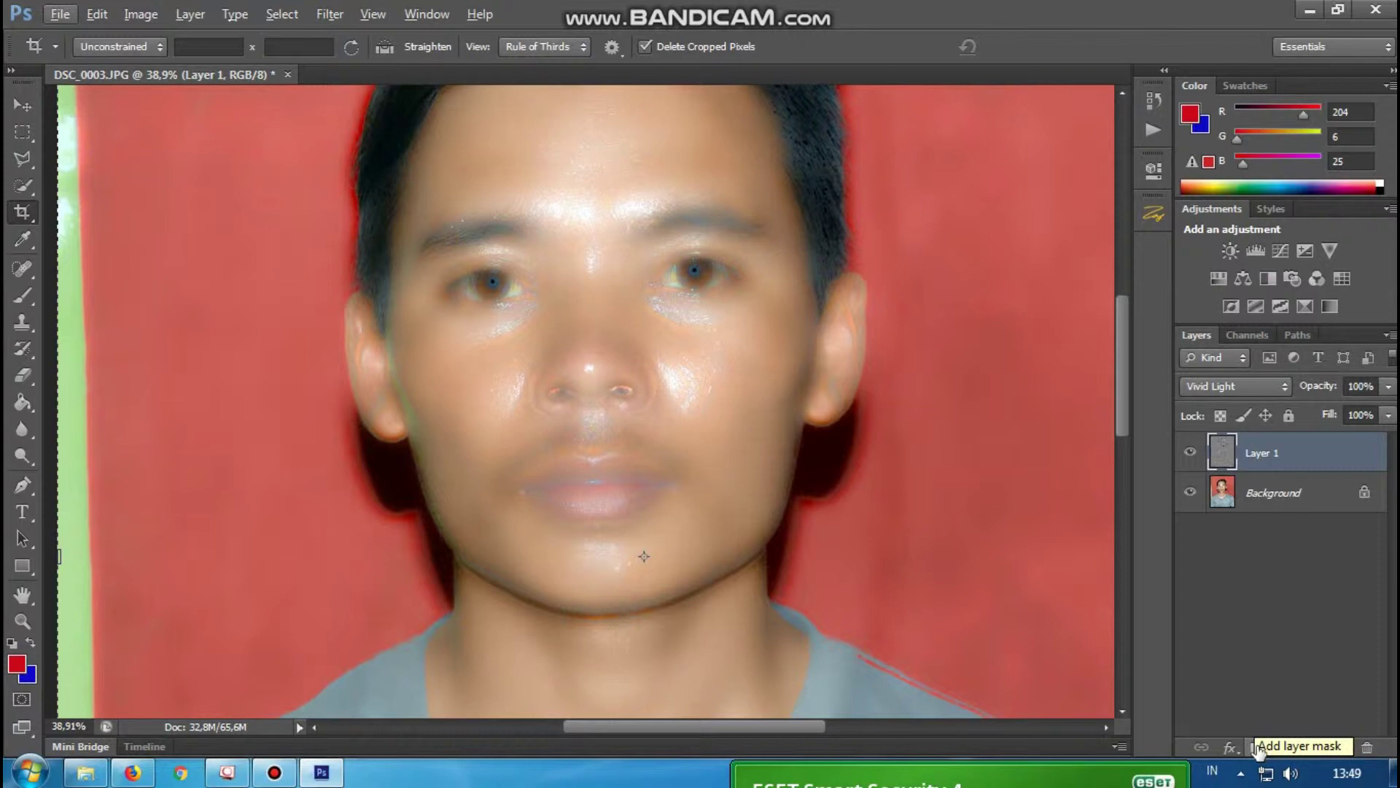
{"action": "left_click", "coordinate": [1258, 749]}
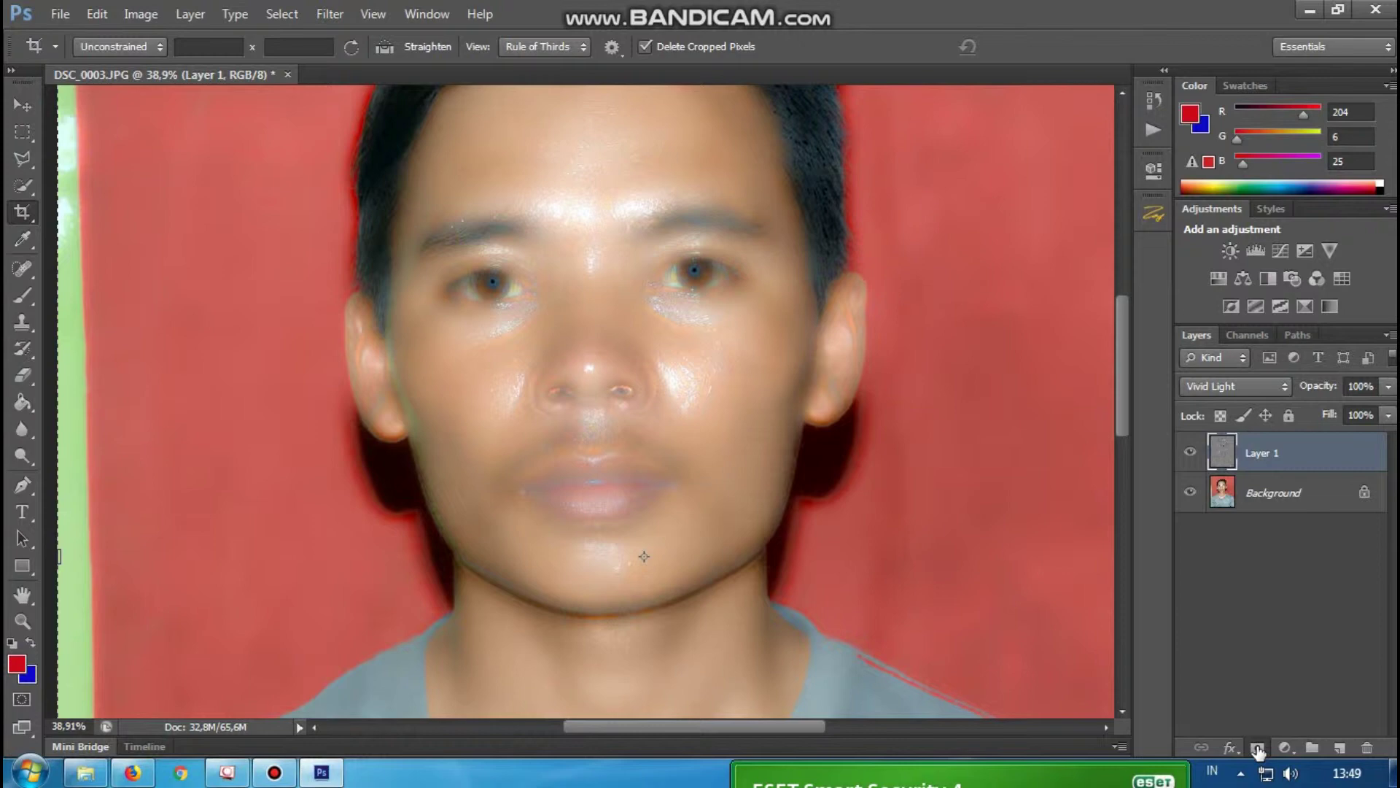
Add a white mask to Layer 1 and set the Eraser to 119 px, 0% hardness
{"action": "left_click", "coordinate": [1257, 749]}
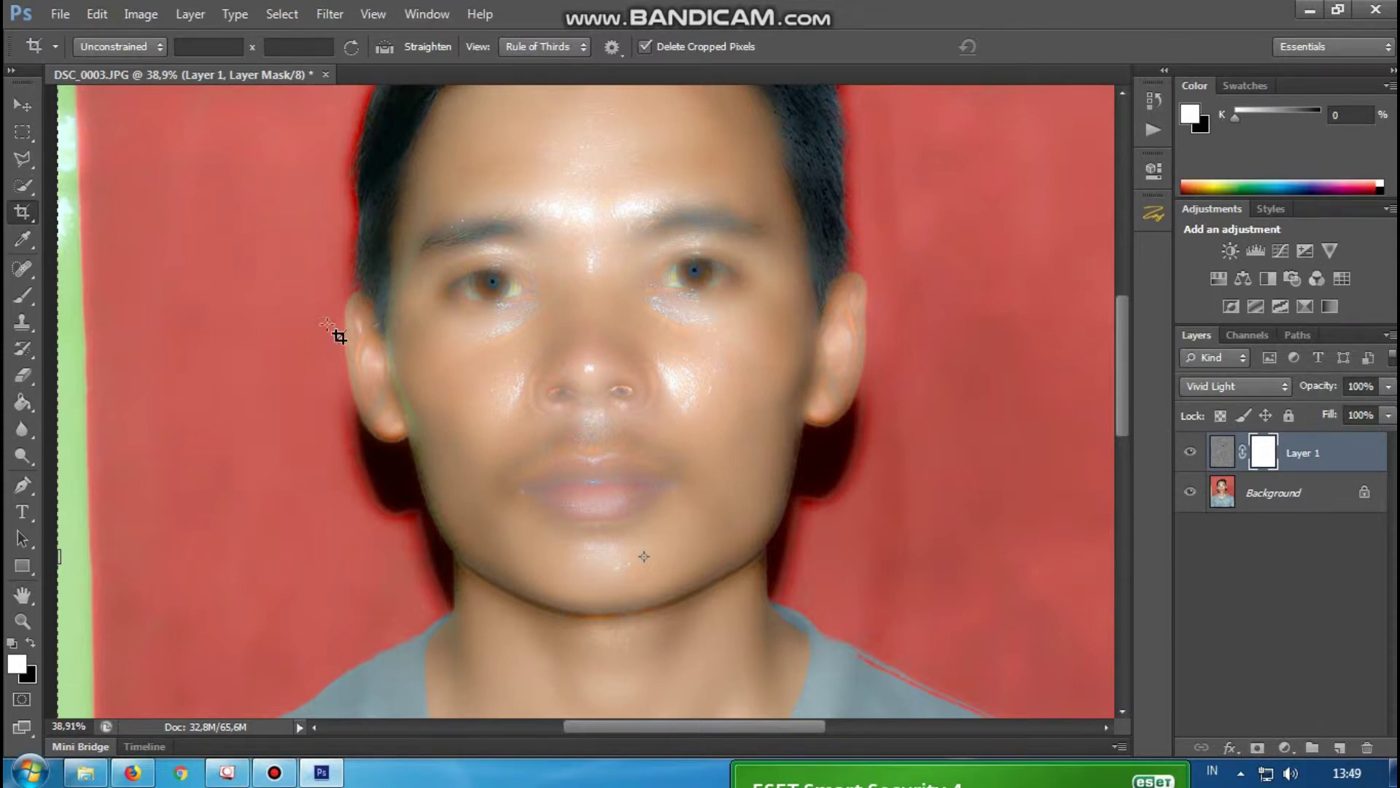
{"action": "left_click", "coordinate": [16, 380]}
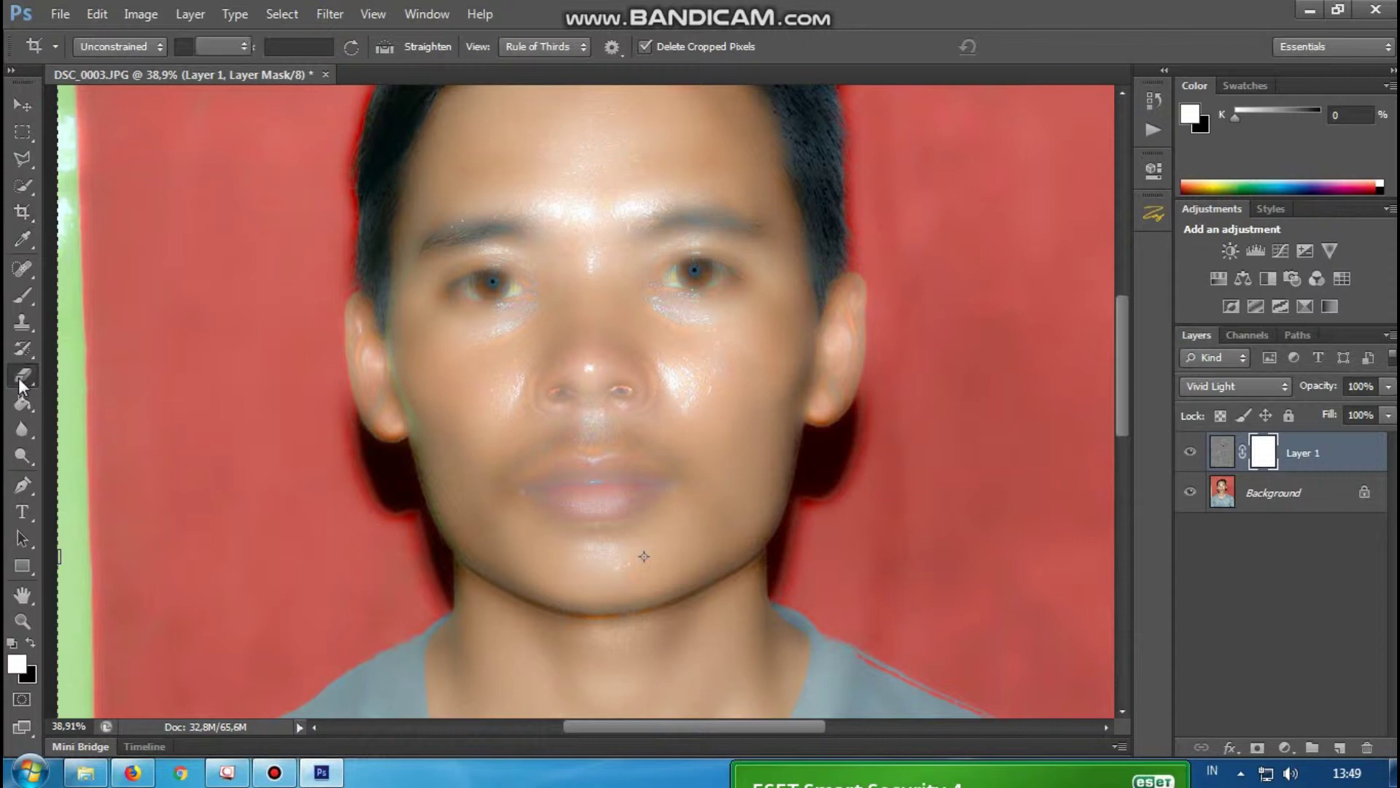
{"action": "right_click", "coordinate": [712, 293]}
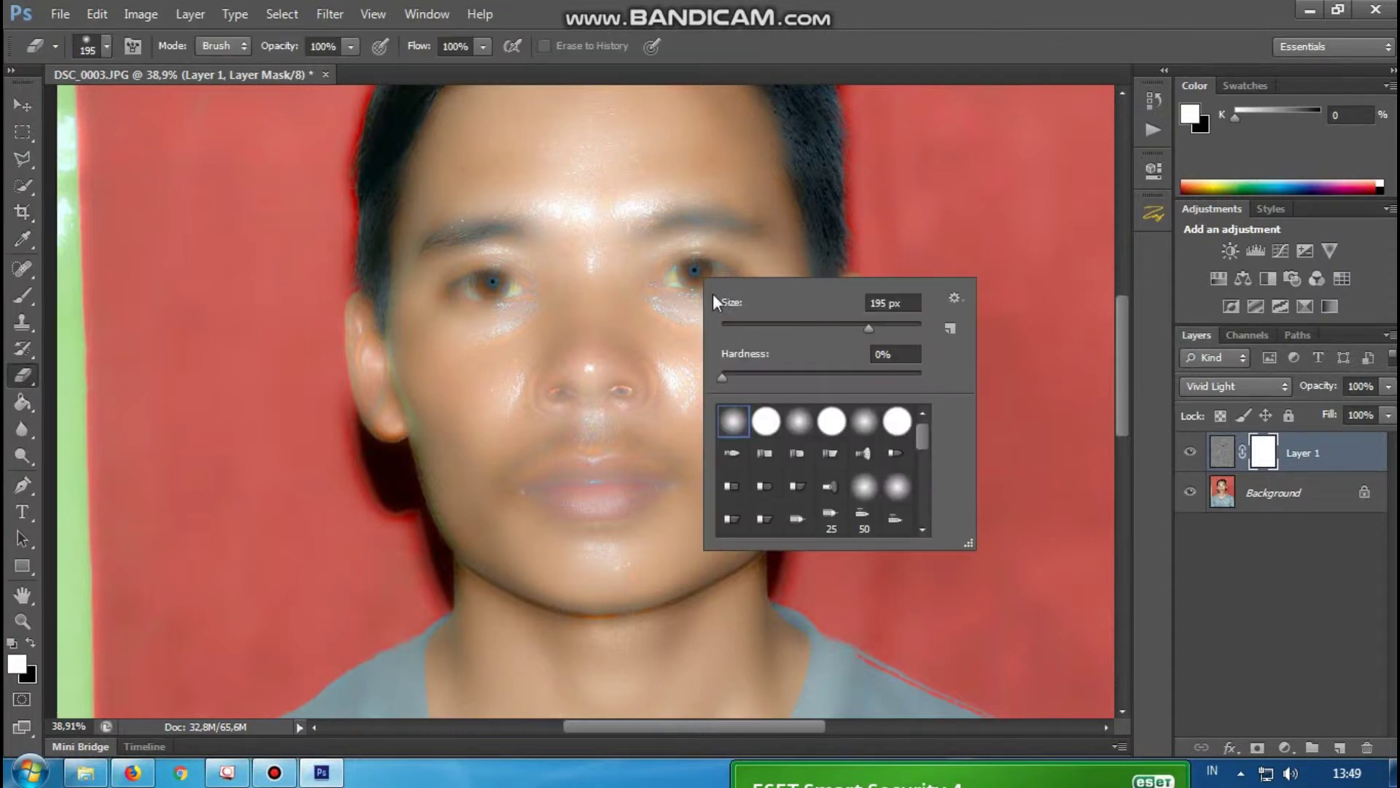
{"action": "left_click_drag", "start_coordinate": [849, 329], "coordinate": [820, 328]}
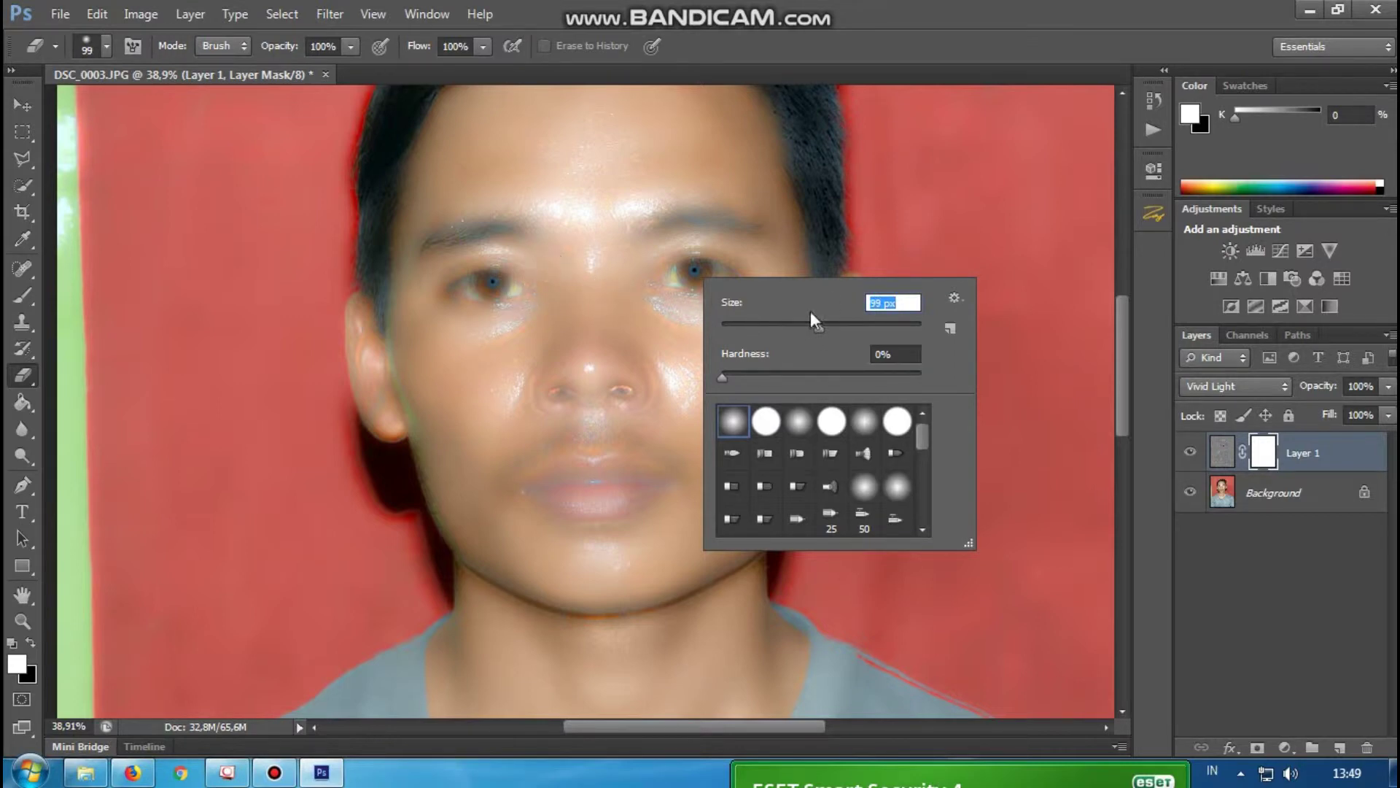
{"action": "left_click_drag", "start_coordinate": [821, 331], "coordinate": [830, 326]}
Erase the mask over both eyes, eyebrows, nostrils, lips and ears
{"action": "left_click_drag", "start_coordinate": [512, 288], "coordinate": [497, 287]}
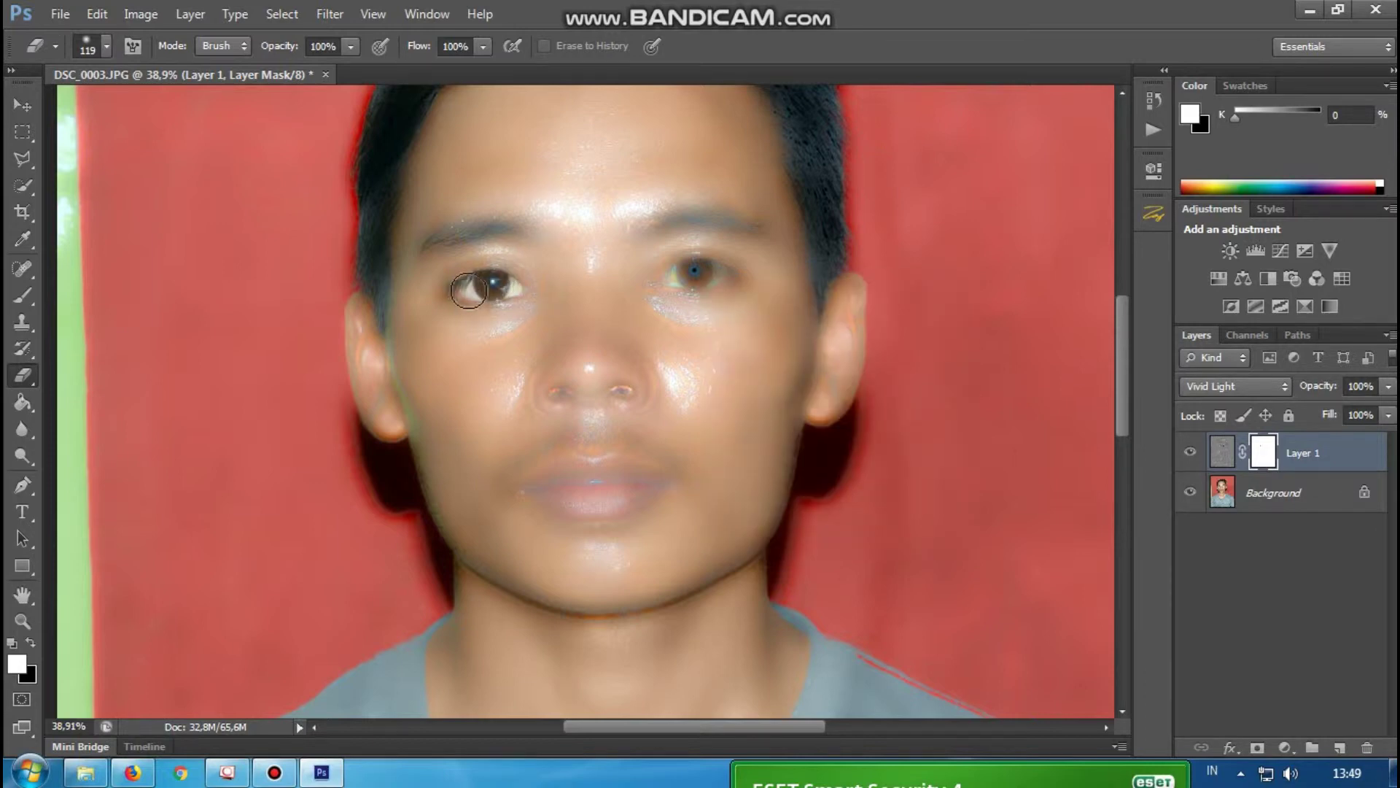
{"action": "left_click_drag", "start_coordinate": [659, 273], "coordinate": [718, 272]}
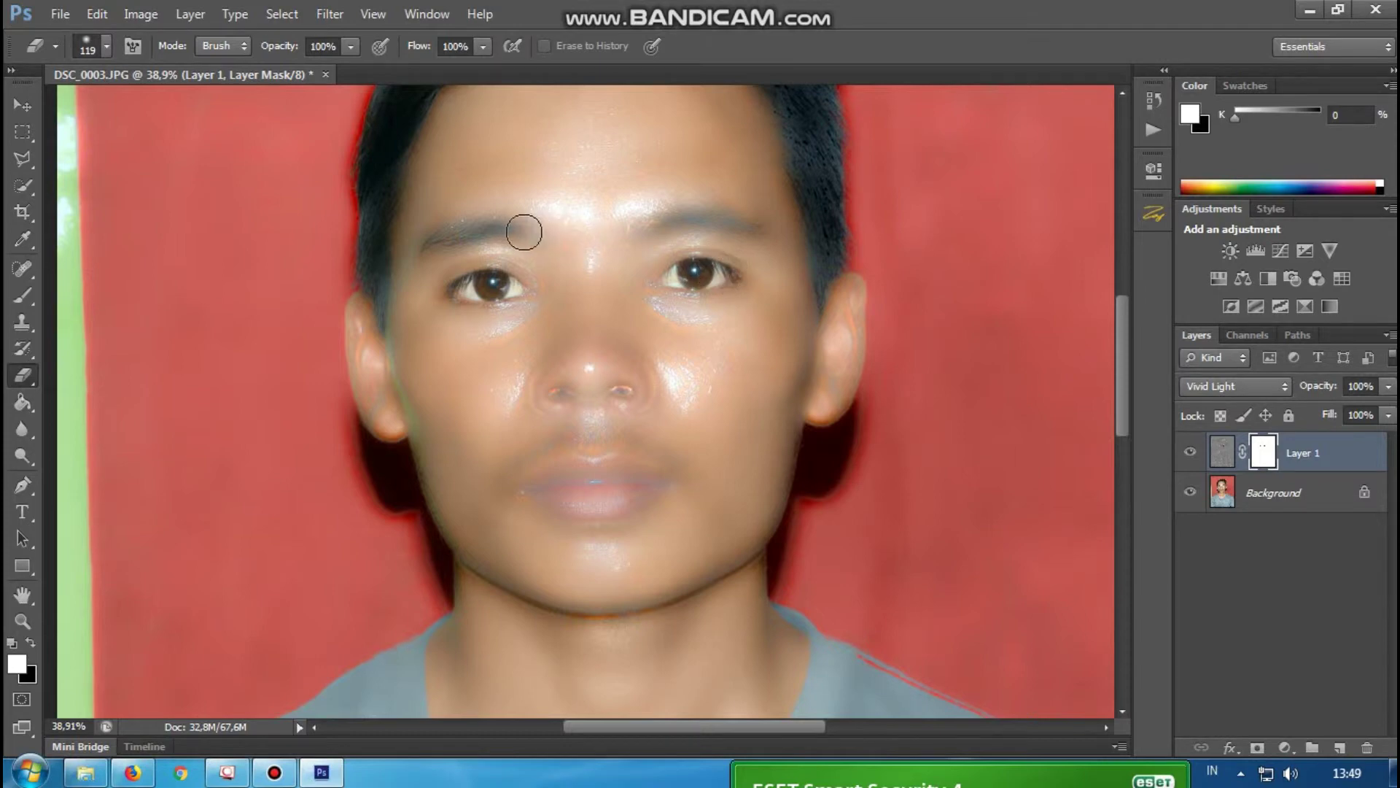
{"action": "left_click_drag", "start_coordinate": [525, 229], "coordinate": [427, 235]}
{"action": "left_click_drag", "start_coordinate": [633, 223], "coordinate": [748, 222]}
{"action": "left_click_drag", "start_coordinate": [624, 388], "coordinate": [558, 390]}
{"action": "left_click_drag", "start_coordinate": [536, 484], "coordinate": [636, 486]}
{"action": "mouse_move", "coordinate": [858, 274]}
{"action": "left_mouse_down"}
{"action": "mouse_move", "coordinate": [825, 435]}
{"action": "mouse_move", "coordinate": [819, 376]}
{"action": "mouse_move", "coordinate": [866, 264]}
{"action": "left_mouse_up"}
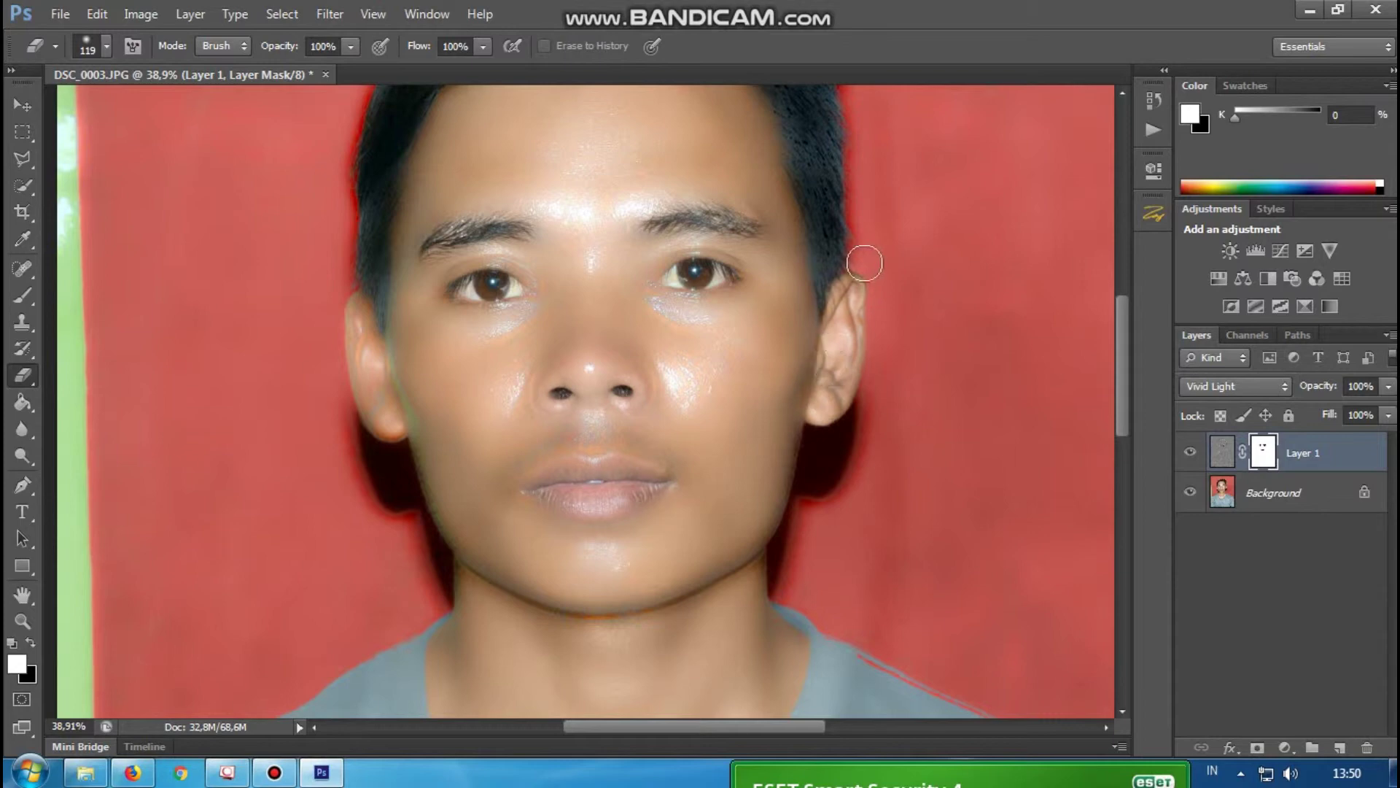
{"action": "mouse_move", "coordinate": [312, 297]}
{"action": "left_mouse_down"}
{"action": "mouse_move", "coordinate": [350, 314]}
{"action": "mouse_move", "coordinate": [383, 456]}
{"action": "left_mouse_up"}
Enlarge the Eraser to 176 px and restore detail along the hair edge
{"action": "scroll", "coordinate": [766, 466], "scroll_direction": "left", "scroll_amount": 2}
{"action": "scroll", "coordinate": [729, 365], "scroll_direction": "up", "scroll_amount": 3}
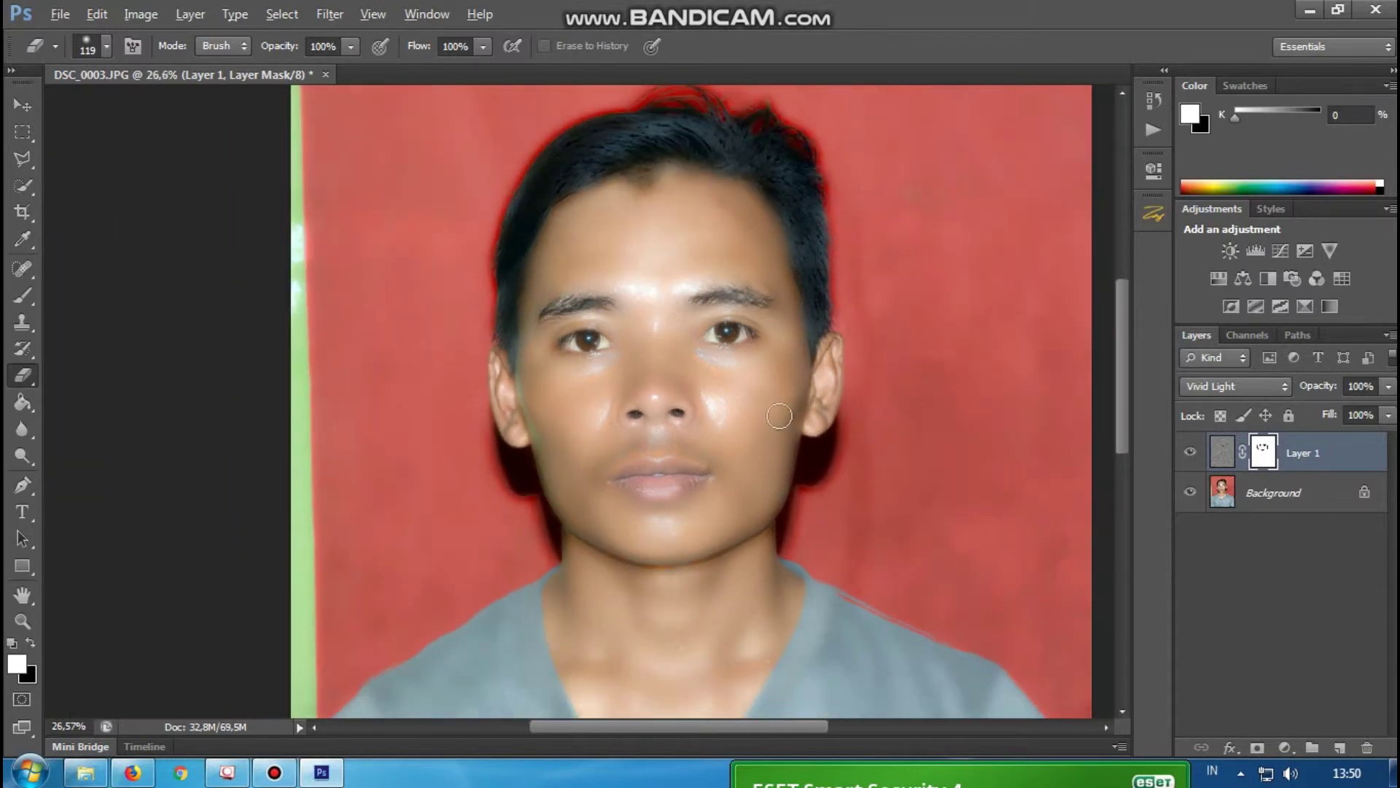
{"action": "scroll", "coordinate": [729, 117], "scroll_direction": "down", "scroll_amount": 2}
{"action": "scroll", "coordinate": [733, 138], "scroll_direction": "up", "scroll_amount": 1}
{"action": "scroll", "coordinate": [726, 132], "scroll_direction": "up", "scroll_amount": 2}
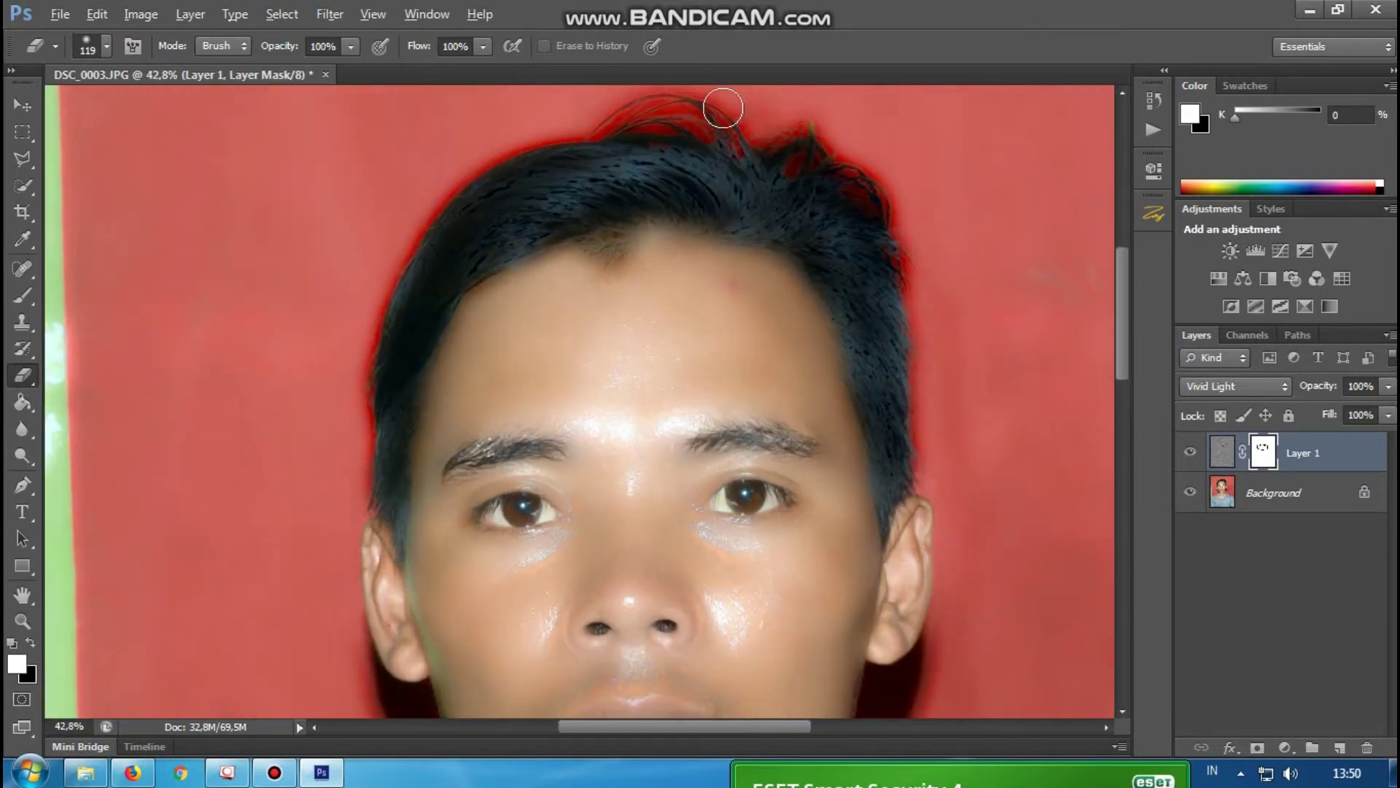
{"action": "right_click", "coordinate": [707, 270]}
{"action": "left_click", "coordinate": [834, 318]}
{"action": "key", "text": "Return"}
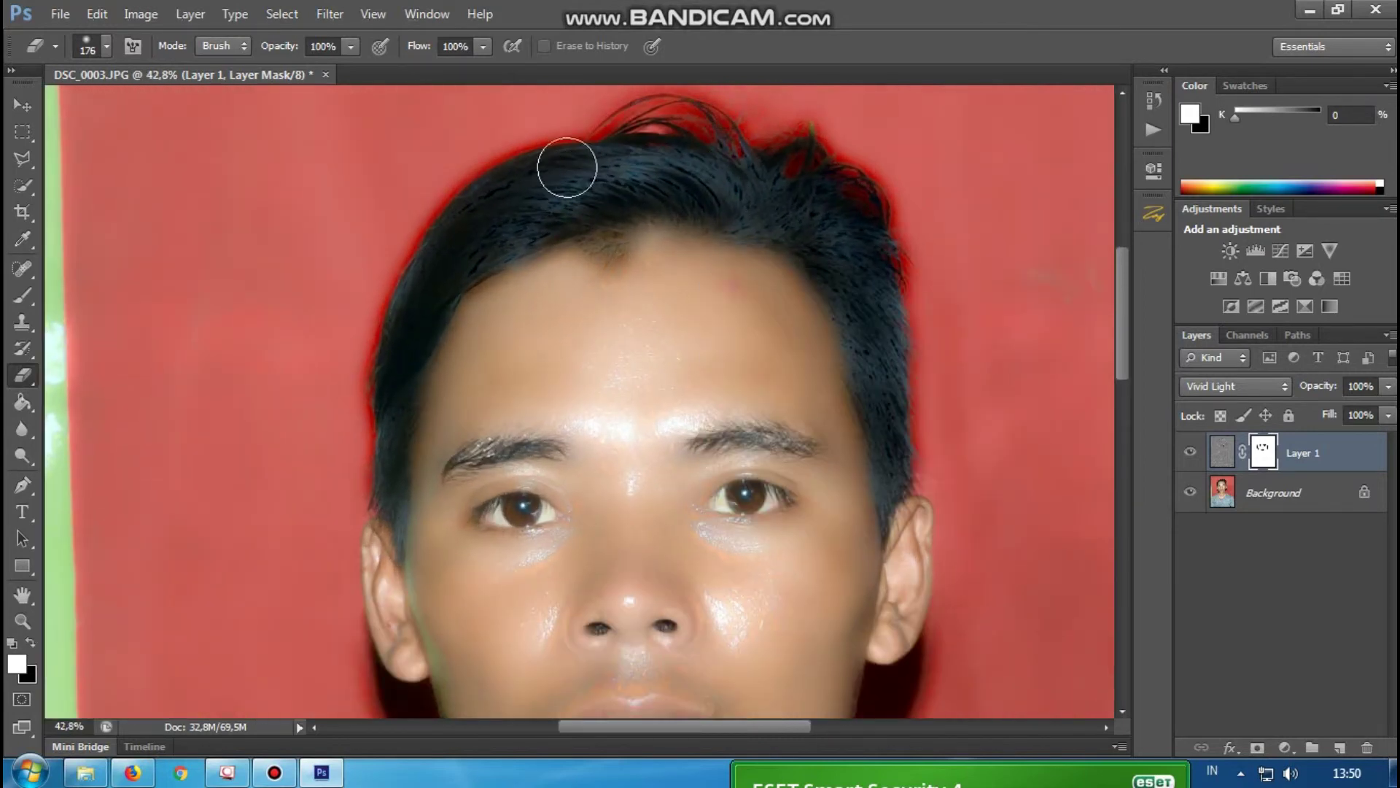
{"action": "mouse_move", "coordinate": [557, 213]}
{"action": "left_mouse_down"}
{"action": "mouse_move", "coordinate": [406, 297]}
{"action": "mouse_move", "coordinate": [359, 462]}
{"action": "mouse_move", "coordinate": [376, 558]}
{"action": "mouse_move", "coordinate": [491, 183]}
{"action": "mouse_move", "coordinate": [609, 210]}
{"action": "mouse_move", "coordinate": [900, 147]}
{"action": "mouse_move", "coordinate": [781, 200]}
{"action": "mouse_move", "coordinate": [868, 285]}
{"action": "mouse_move", "coordinate": [921, 491]}
{"action": "mouse_move", "coordinate": [767, 134]}
{"action": "mouse_move", "coordinate": [575, 130]}
{"action": "mouse_move", "coordinate": [478, 215]}
{"action": "mouse_move", "coordinate": [391, 348]}
{"action": "left_mouse_up"}
Zoom out and enlarge the Eraser brush to 825 px
{"action": "scroll", "coordinate": [807, 516], "scroll_direction": "down", "scroll_amount": 3}
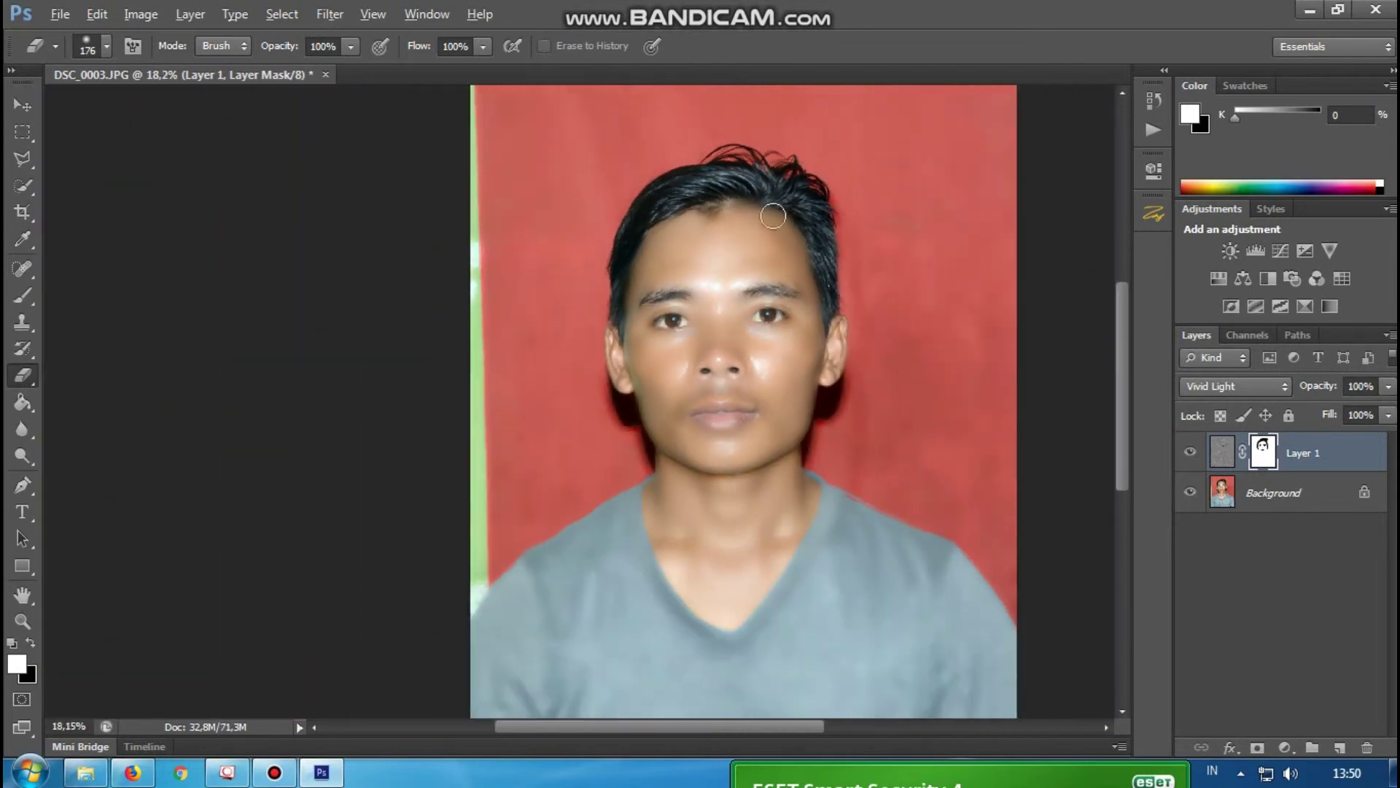
{"action": "scroll", "coordinate": [807, 516], "scroll_direction": "up", "scroll_amount": 2}
{"action": "scroll", "coordinate": [807, 515], "scroll_direction": "down", "scroll_amount": 1}
{"action": "scroll", "coordinate": [572, 250], "scroll_direction": "down", "scroll_amount": 1}
{"action": "right_click", "coordinate": [685, 351]}
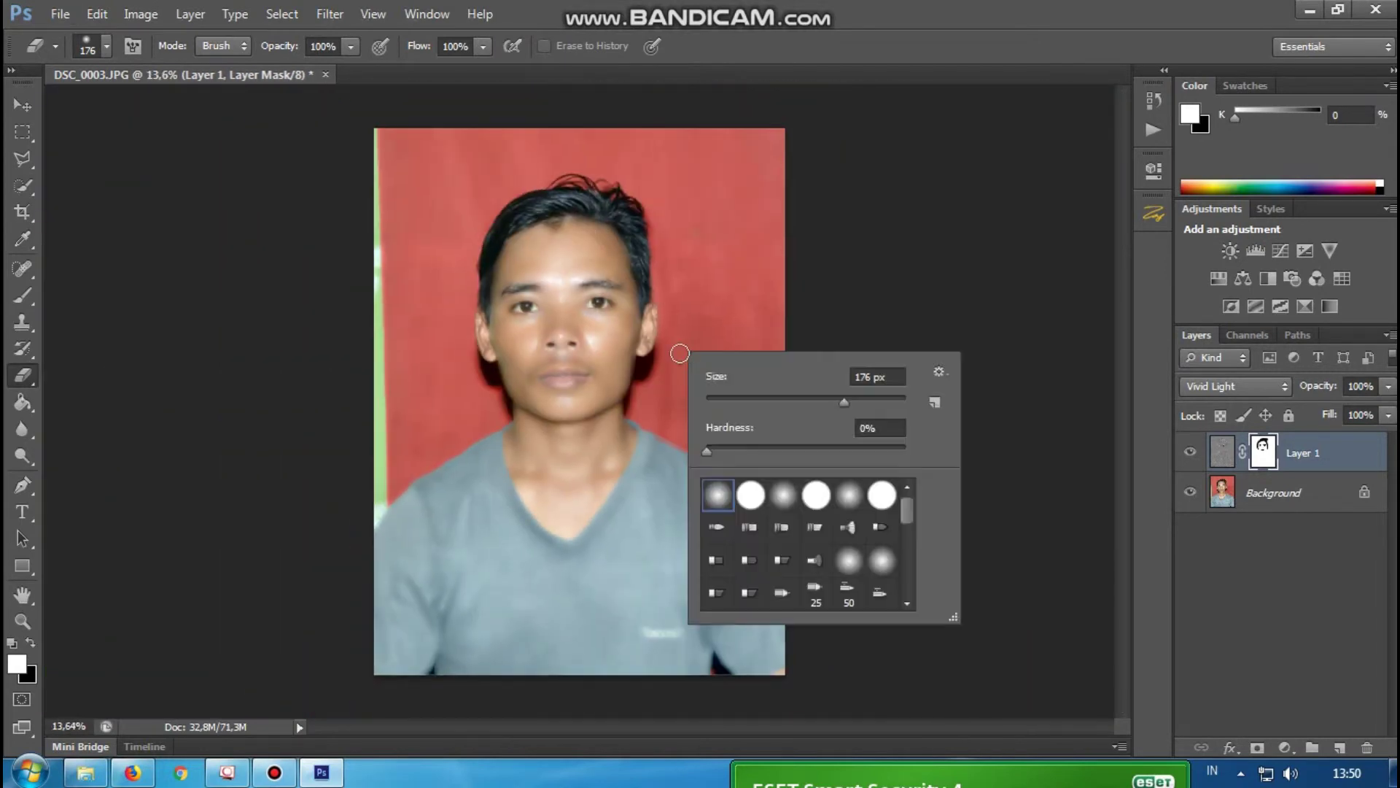
{"action": "left_click_drag", "start_coordinate": [879, 402], "coordinate": [887, 401]}
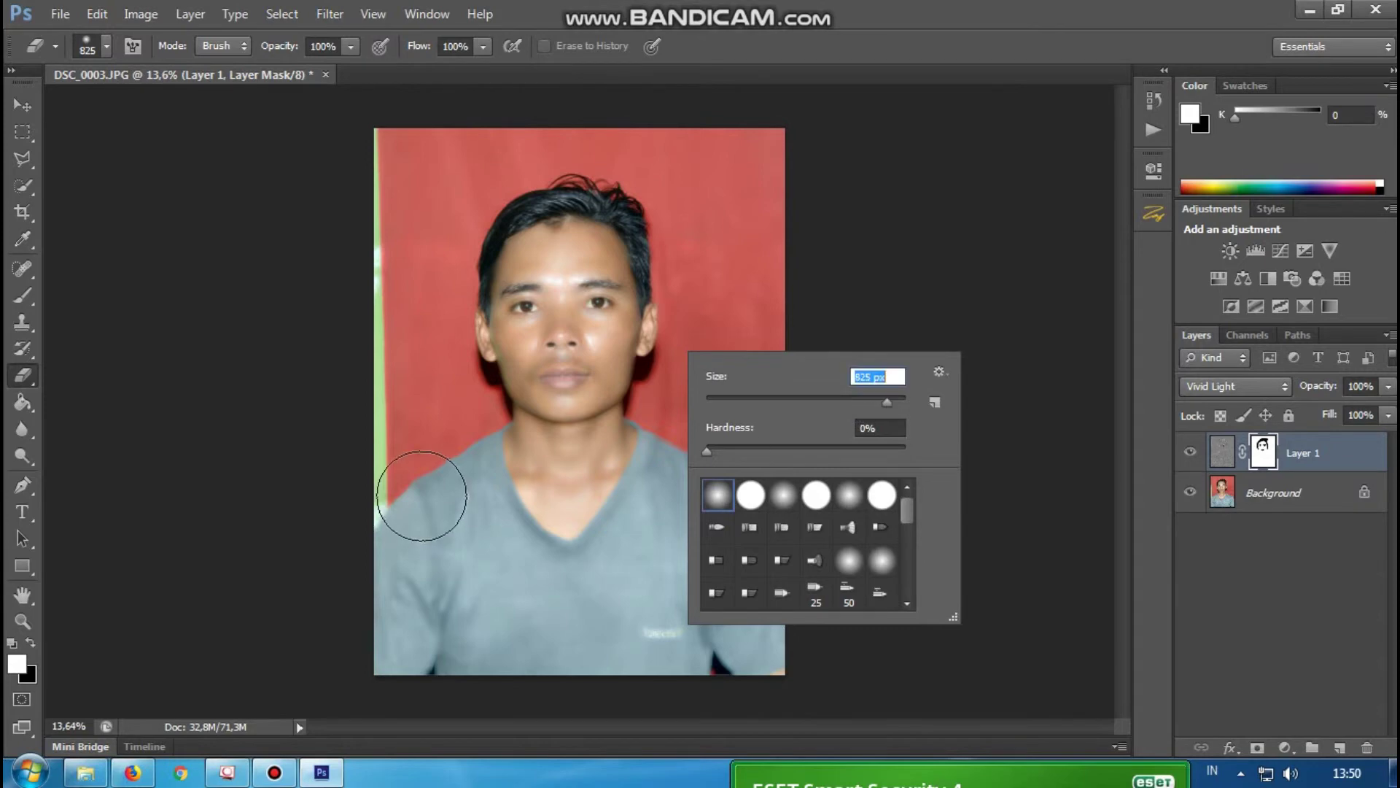
{"action": "left_click", "coordinate": [397, 541]}
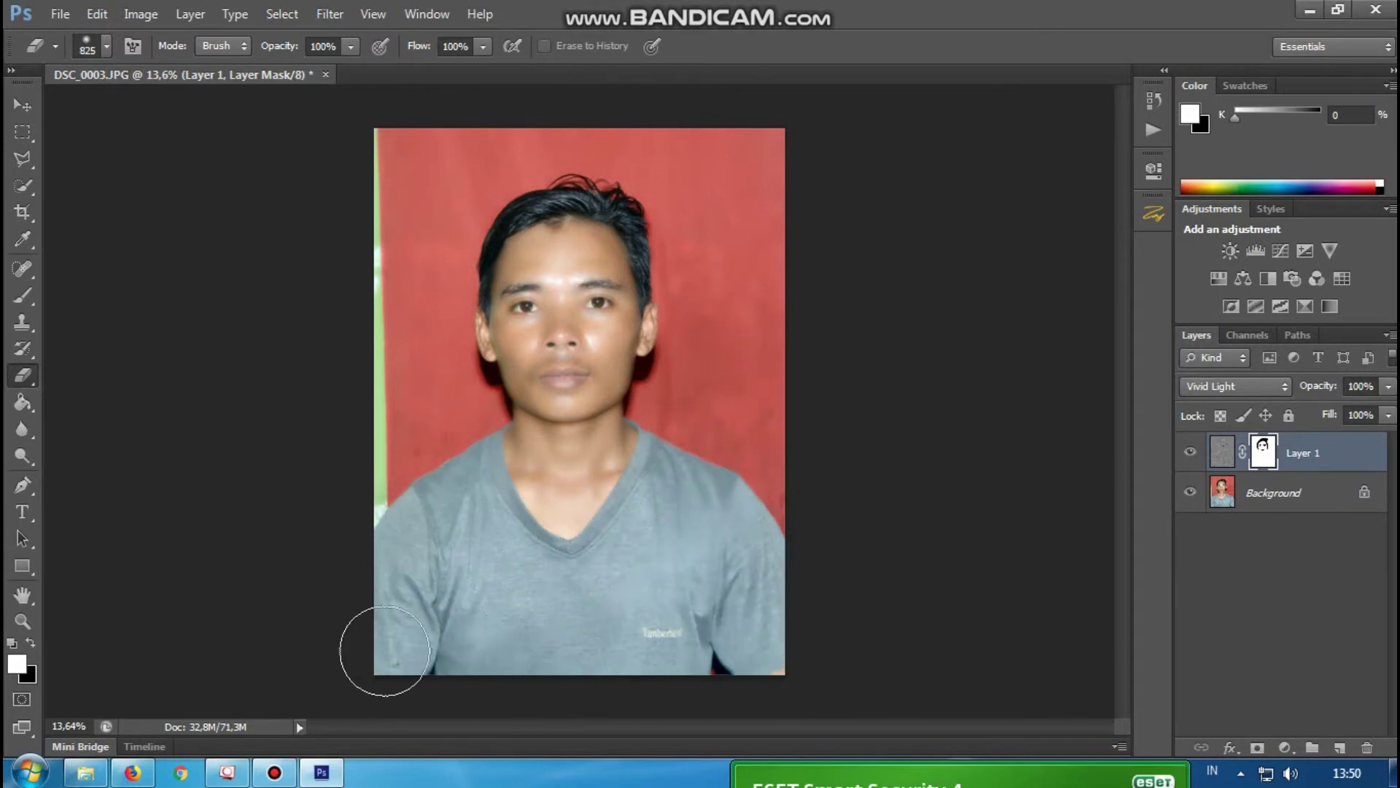
Zoom back in and reduce the Eraser brush to 185 px
{"action": "scroll", "coordinate": [516, 500], "scroll_direction": "up", "scroll_amount": 3}
{"action": "scroll", "coordinate": [622, 376], "scroll_direction": "up", "scroll_amount": 2}
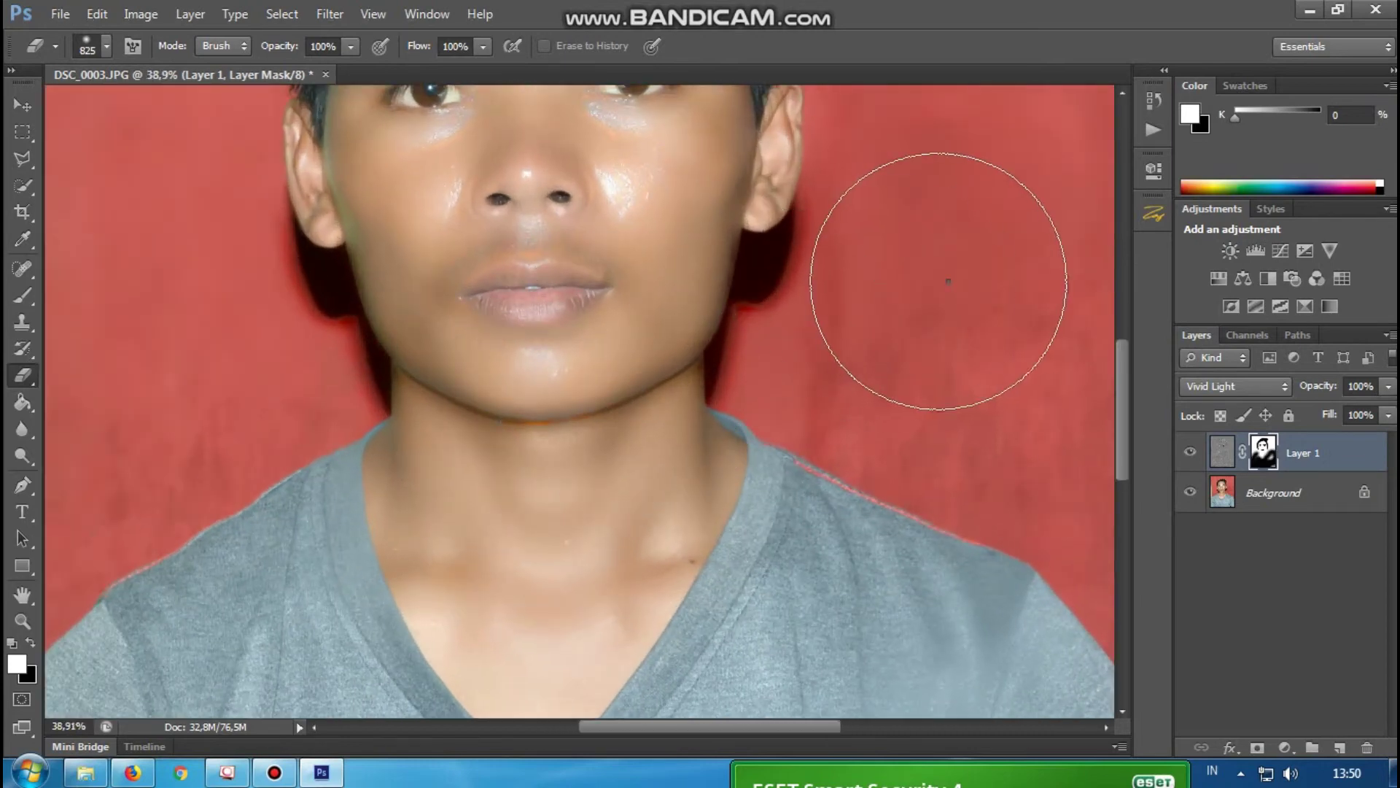
{"action": "right_click", "coordinate": [944, 277]}
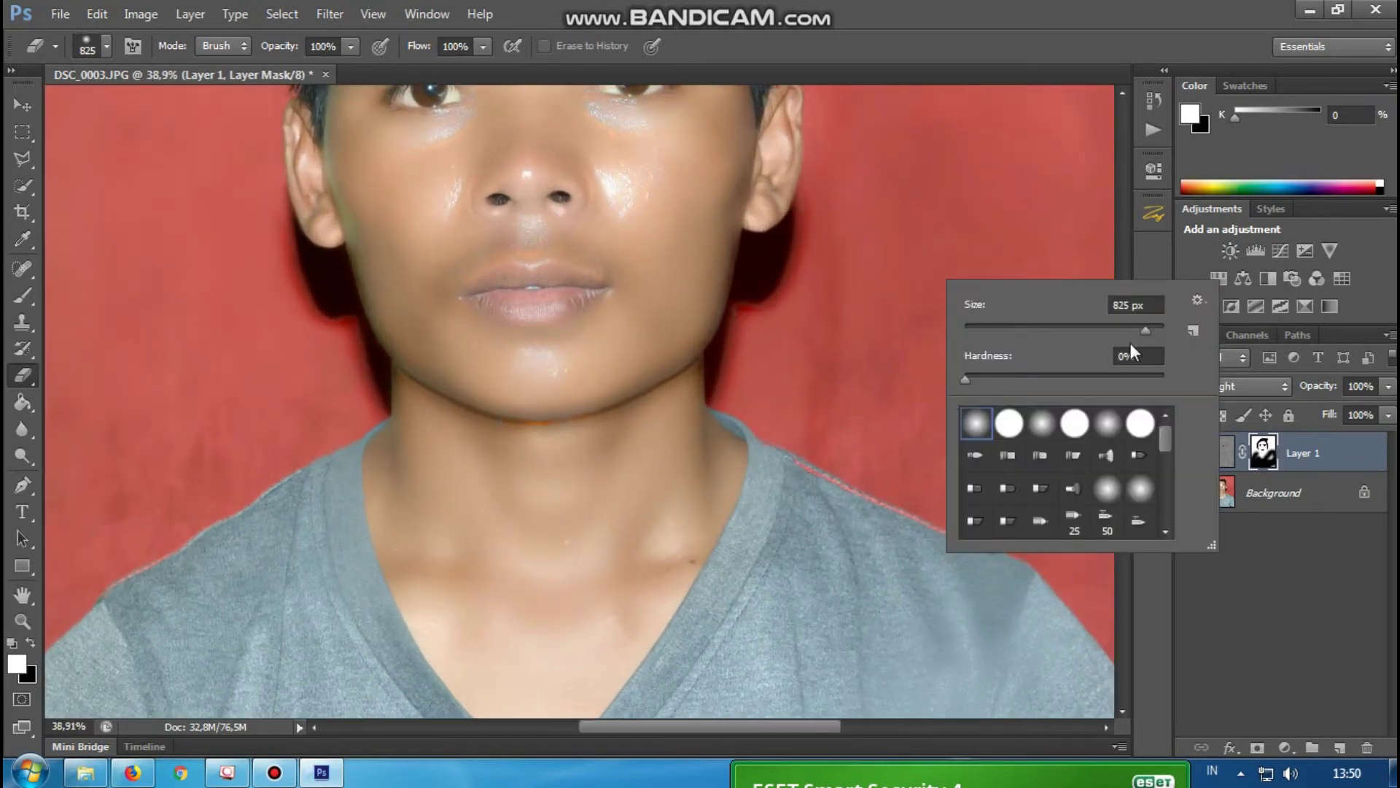
{"action": "left_click", "coordinate": [801, 222]}
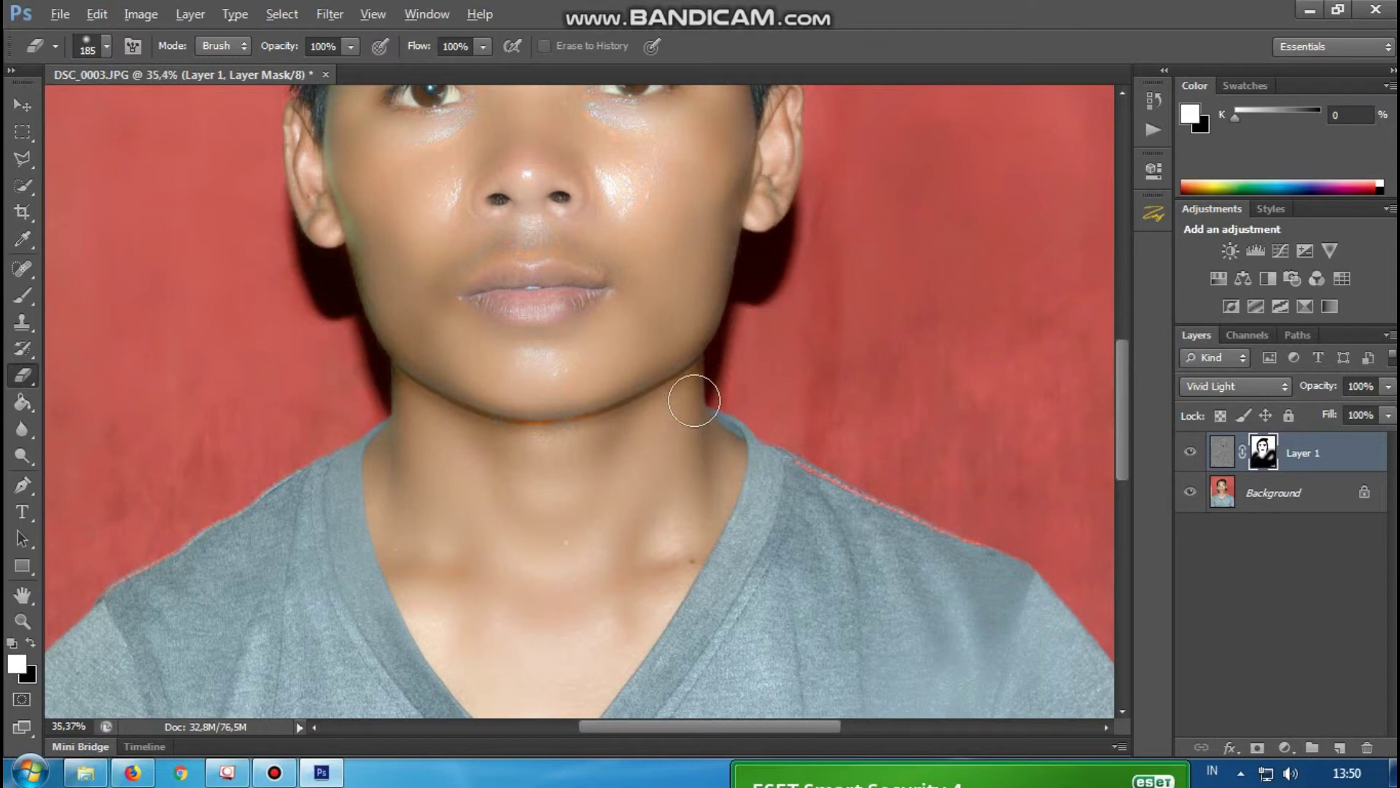
{"action": "scroll", "coordinate": [703, 400], "scroll_direction": "down", "scroll_amount": 3}
Toggle Layer 1's visibility to compare against the original face, then flatten the image
{"action": "left_click", "coordinate": [1189, 453]}
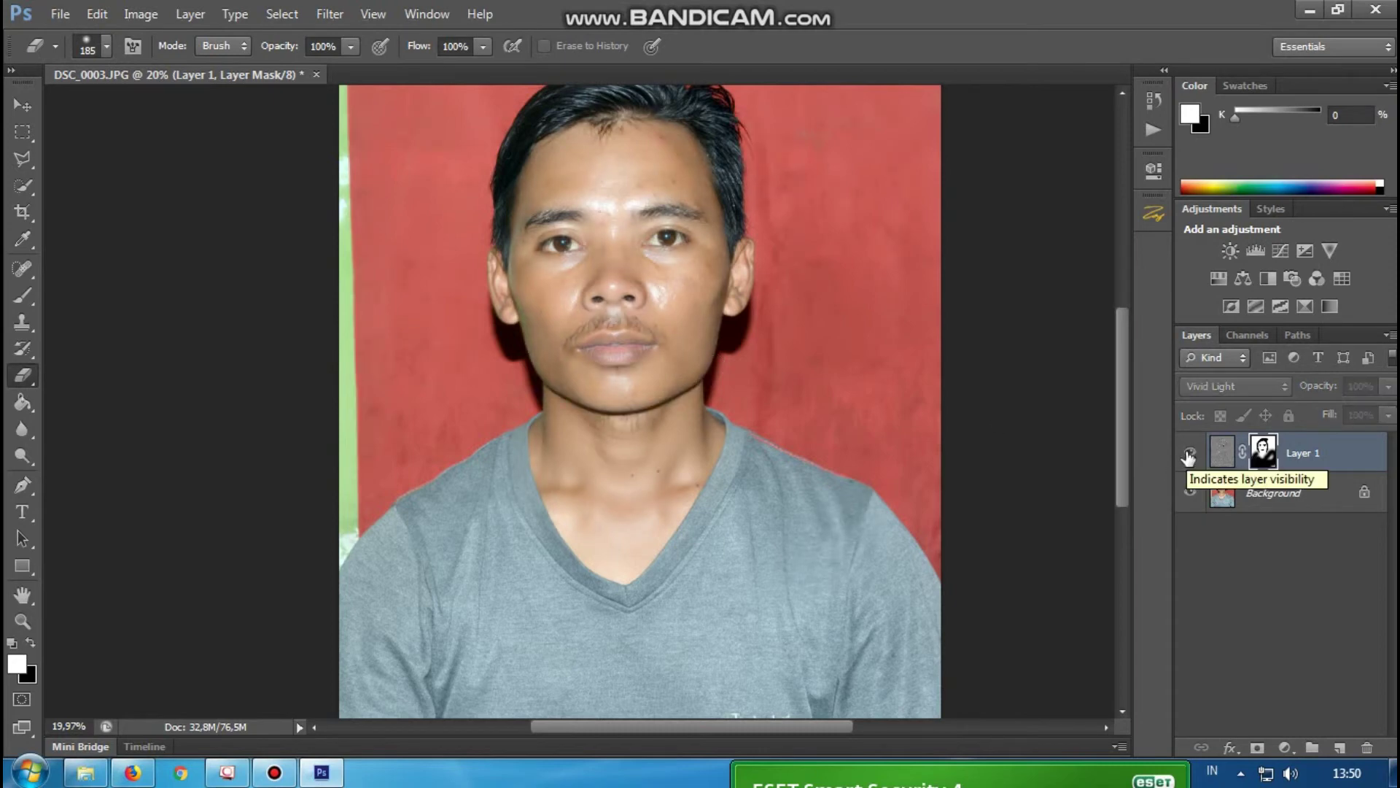
{"action": "left_click", "coordinate": [1190, 453]}
{"action": "left_click", "coordinate": [1189, 453]}
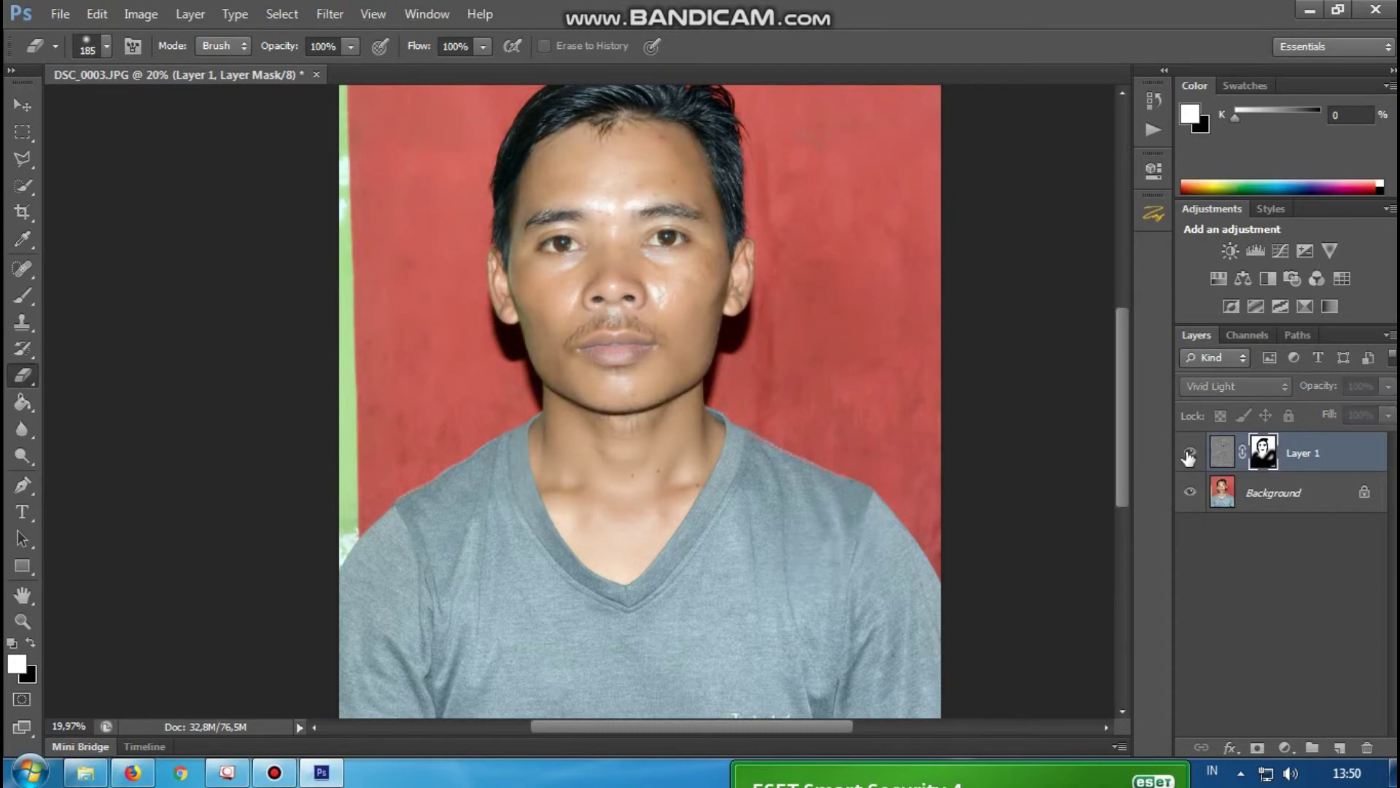
{"action": "left_click", "coordinate": [1190, 453]}
{"action": "left_click", "coordinate": [1190, 453]}
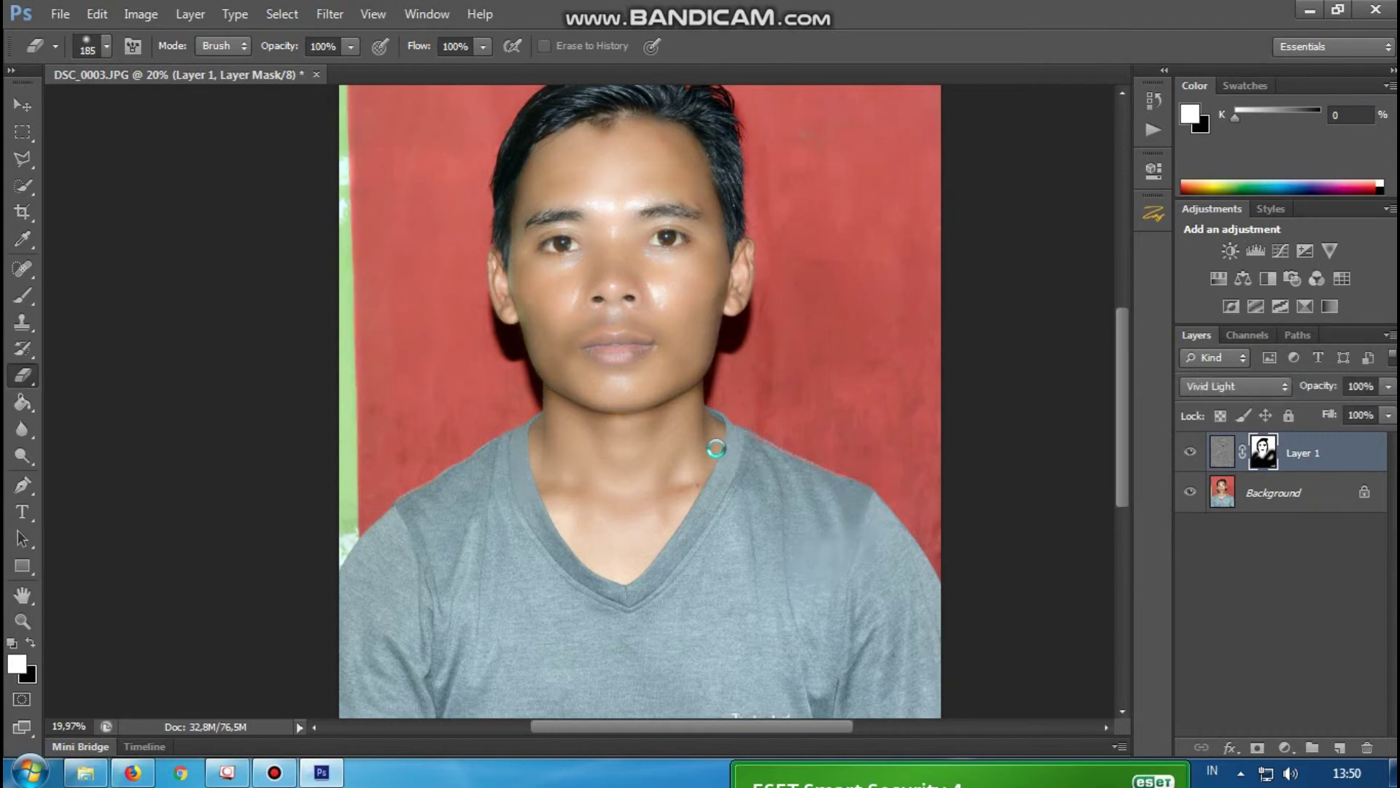
{"action": "key", "text": "ctrl+e"}
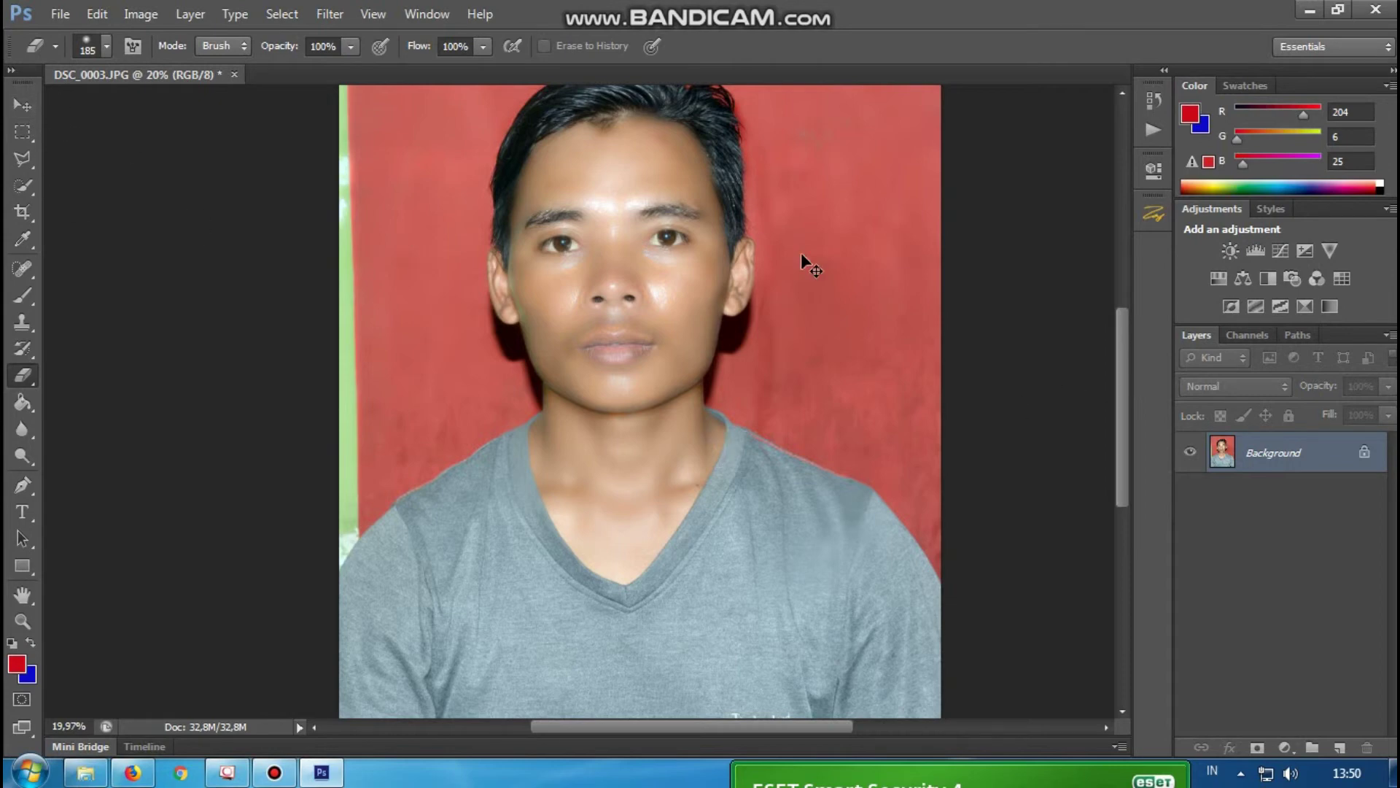
Start Save As and decline overwriting the original photo
{"action": "key", "text": "ctrl+shift+s"}
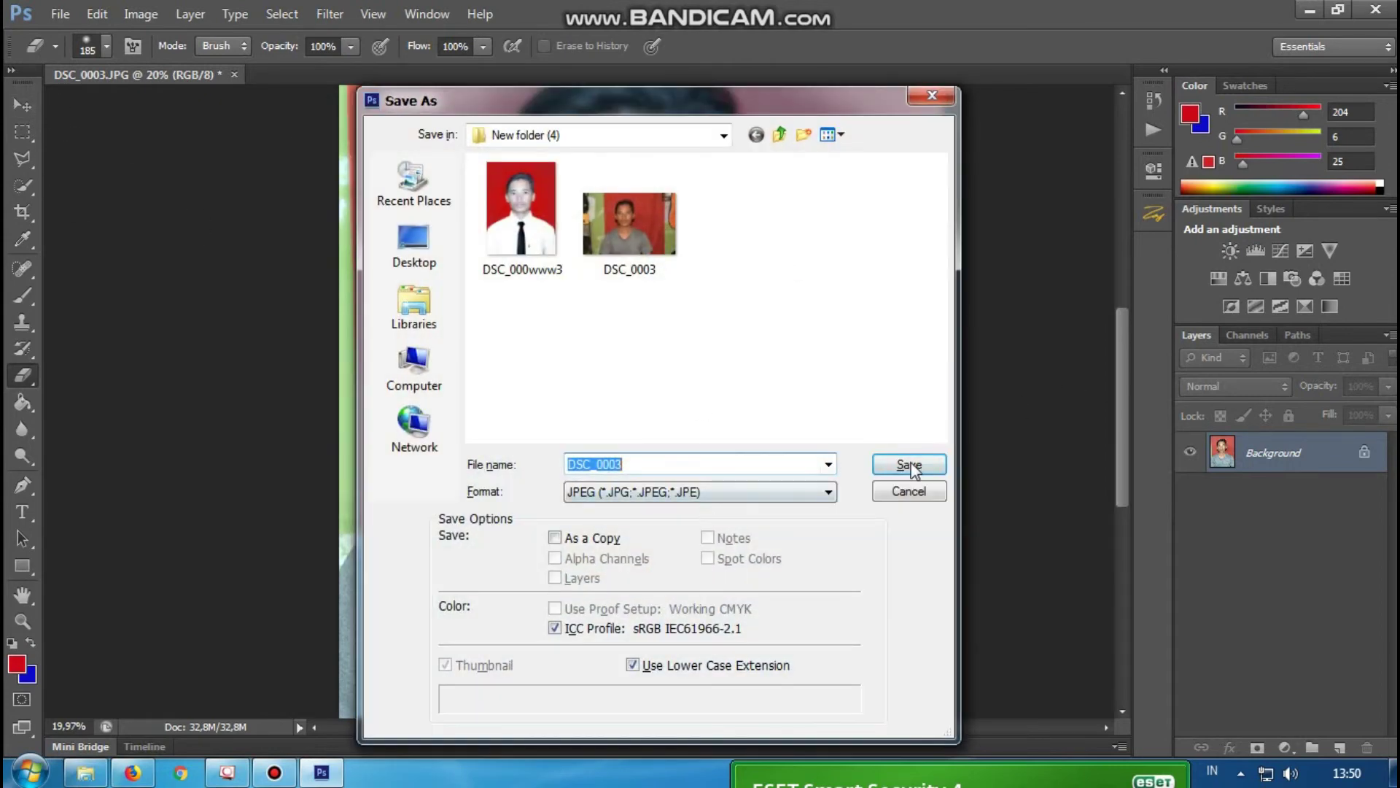
{"action": "left_click", "coordinate": [910, 465]}
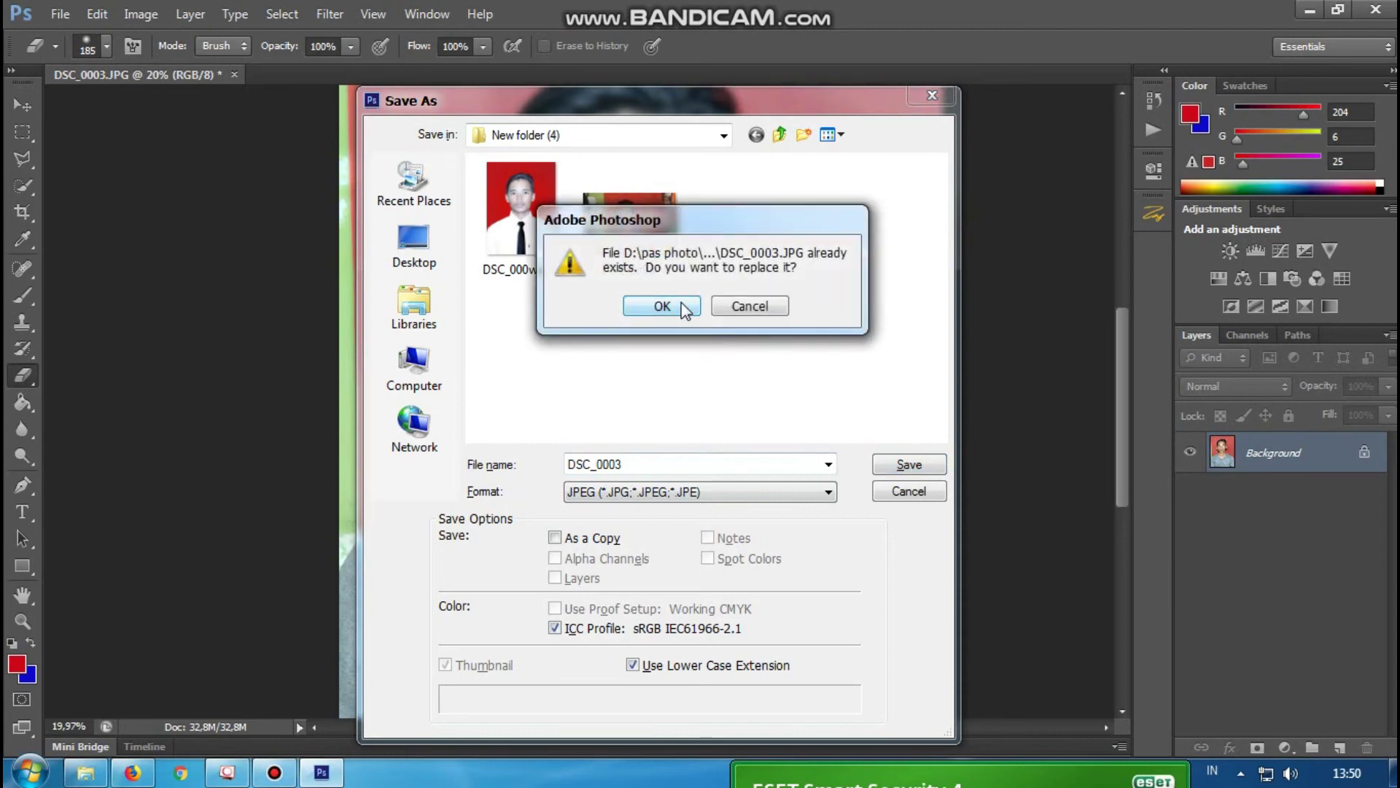
{"action": "left_click", "coordinate": [750, 305]}
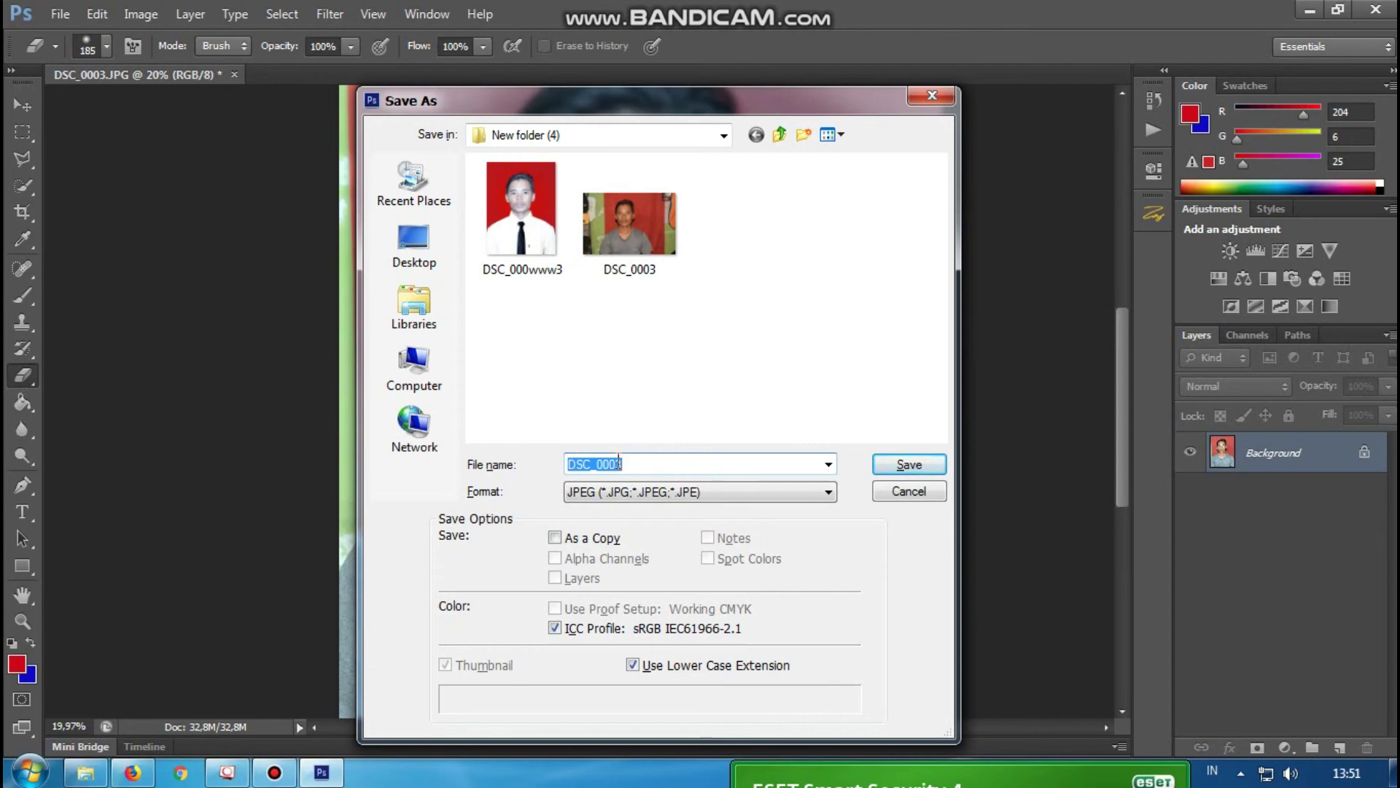
Save the portrait as mananan.jpg with the default JPEG options, then close Photoshop
{"action": "type", "text": "mananan"}
{"action": "left_click", "coordinate": [920, 465]}
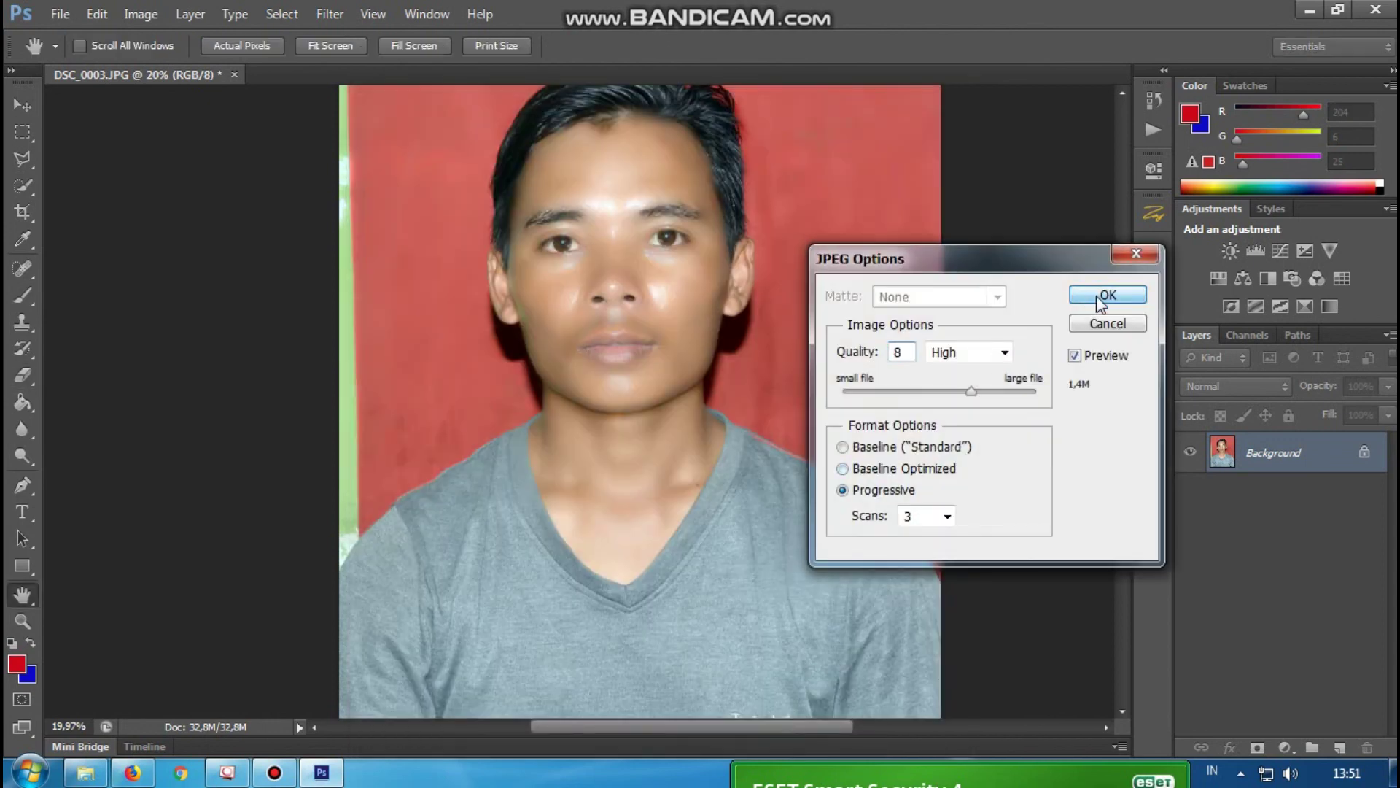
{"action": "left_click", "coordinate": [1107, 295]}
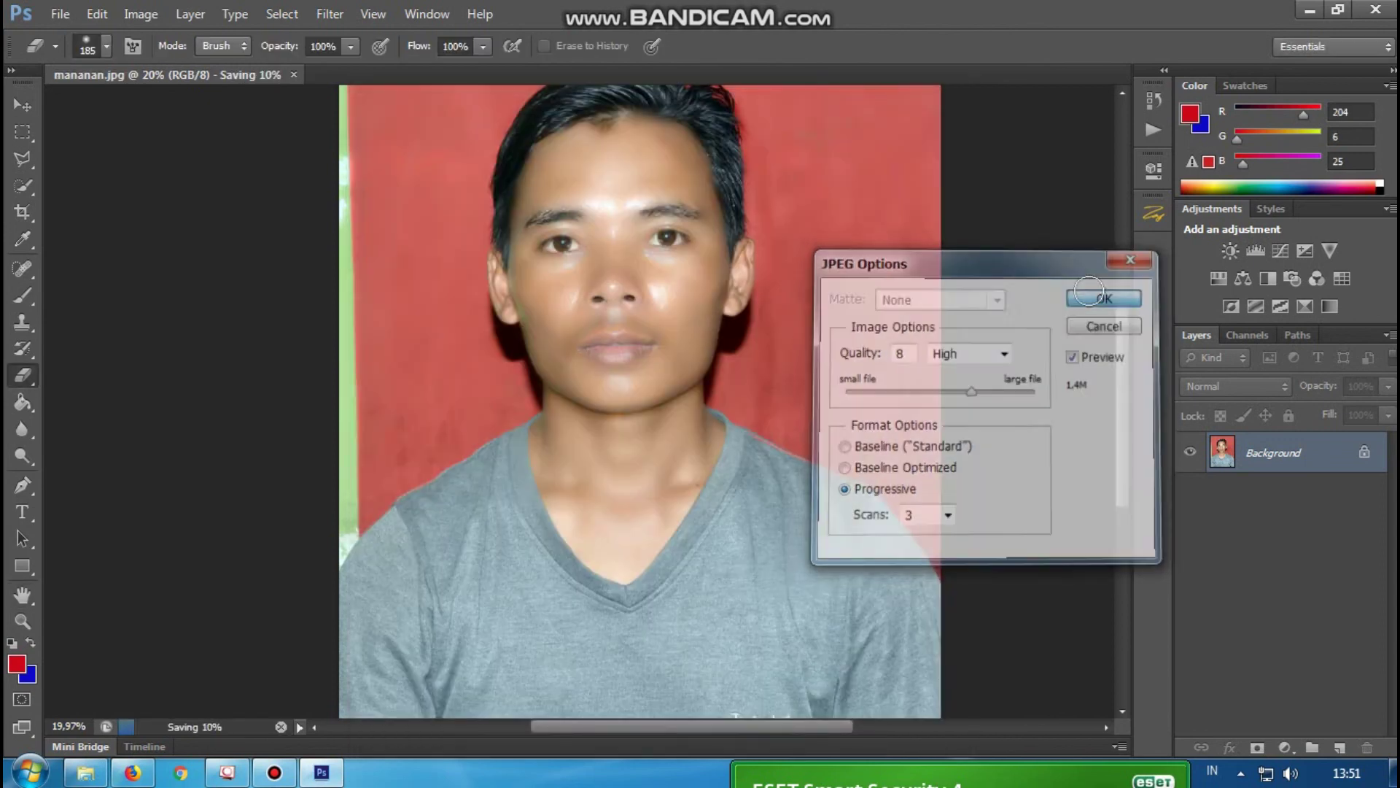
{"action": "left_click", "coordinate": [1381, 9]}
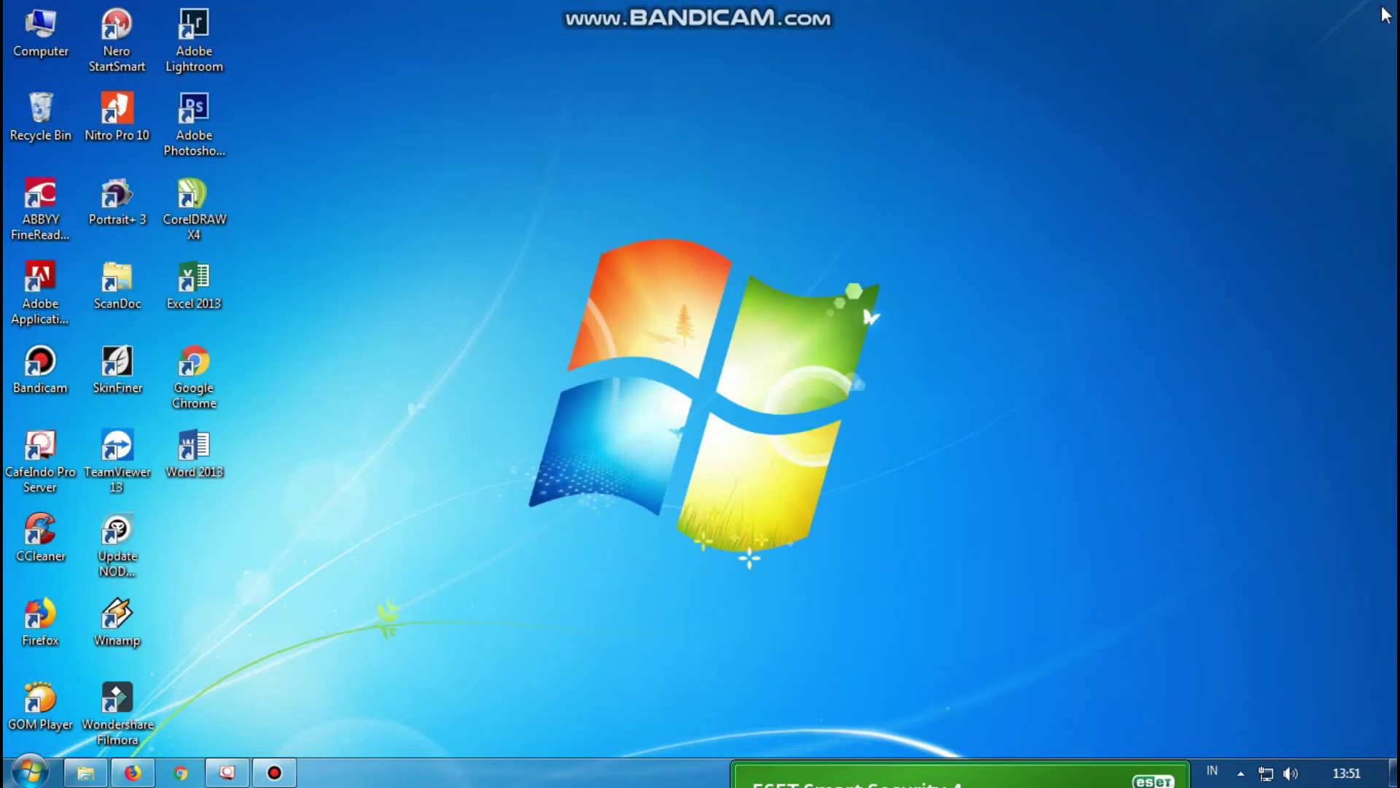